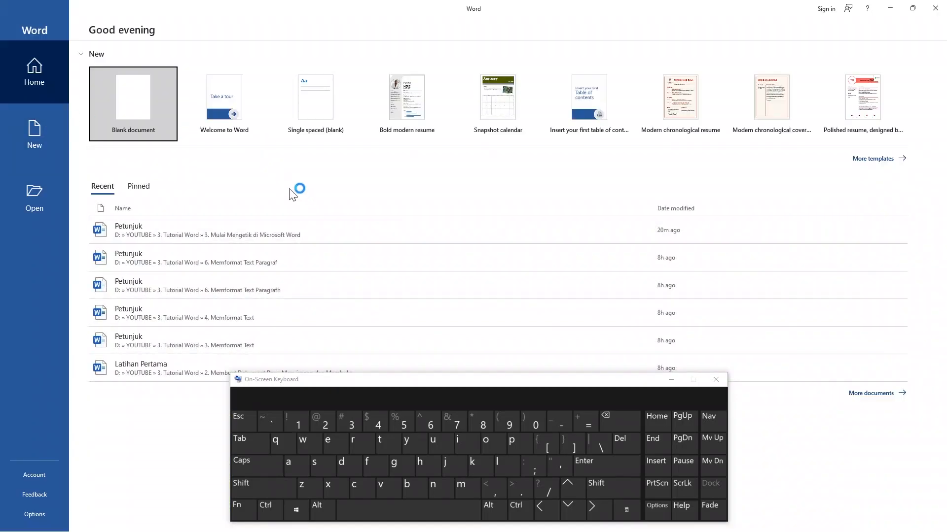
# Create a blank document and enter the heading BELAJAR MICROSOFT WORD in capitals.
pyautogui.click(126, 108)
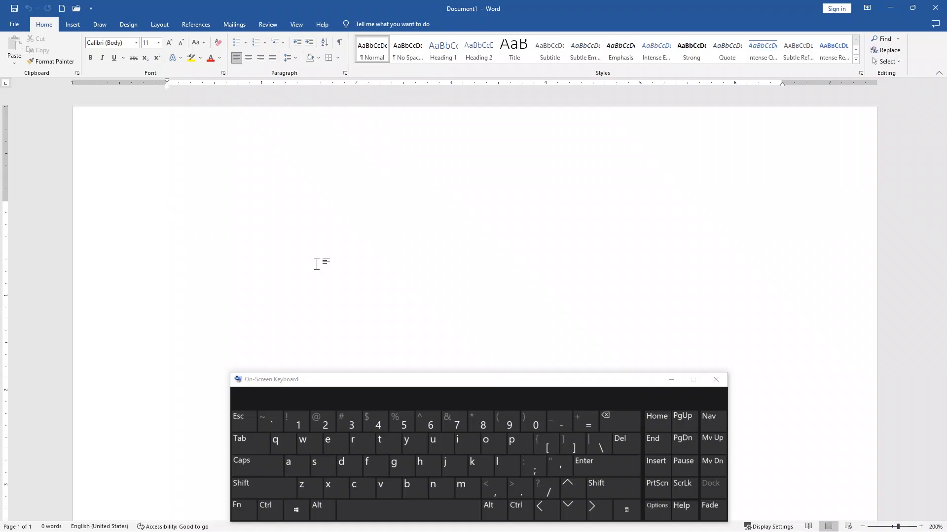
pyautogui.write('b')
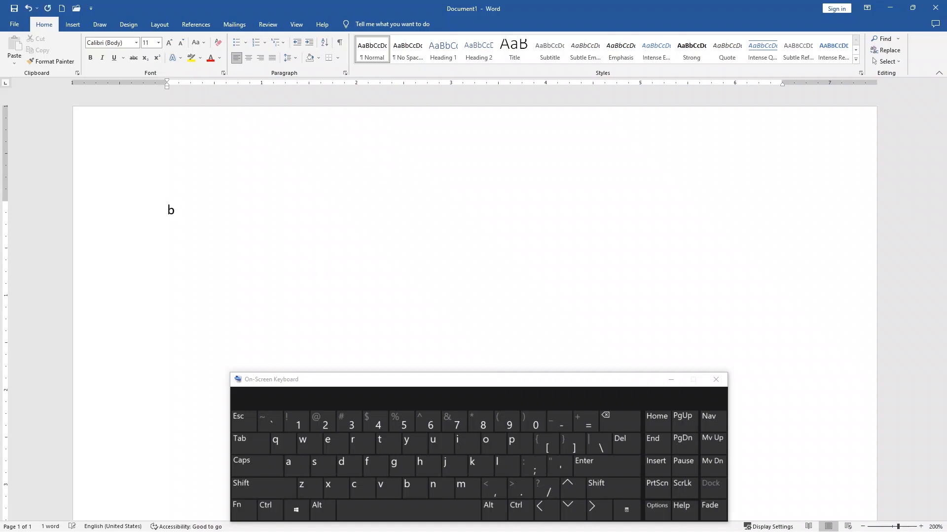
pyautogui.press('BackSpace')
pyautogui.press('capslock')
pyautogui.write('BELAJAR')
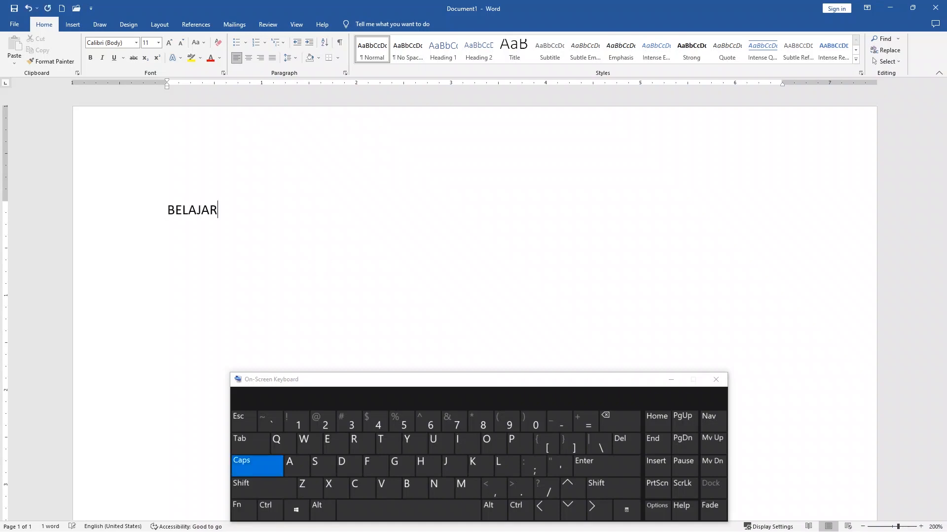
pyautogui.write(' MICROSOFT WORD')
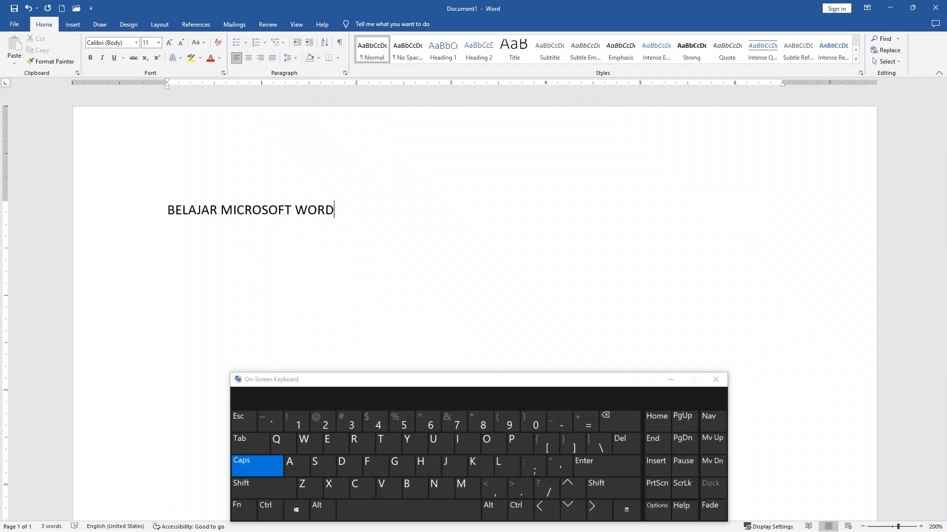
# Format the heading BELAJAR MICROSOFT WORD in bold at font size 28.
pyautogui.moveTo(389, 211); pyautogui.dragTo(166, 211)
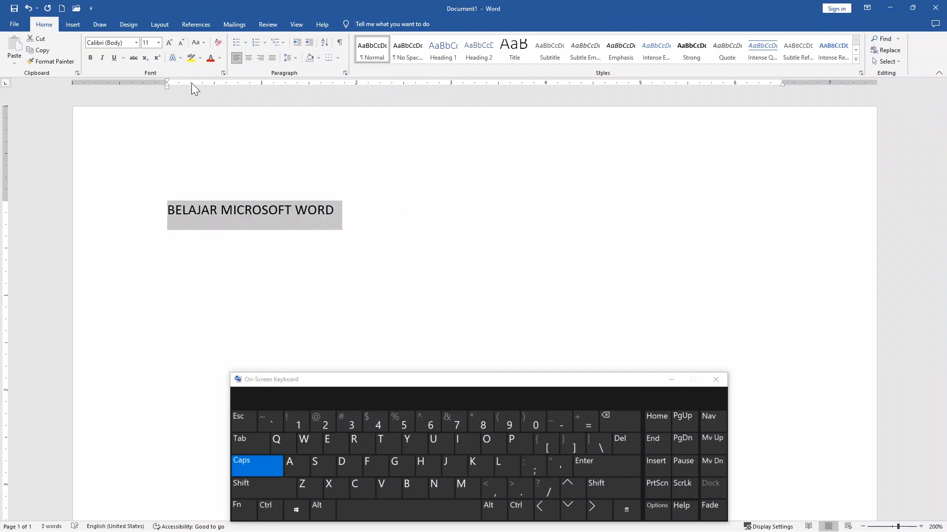
pyautogui.click(158, 43)
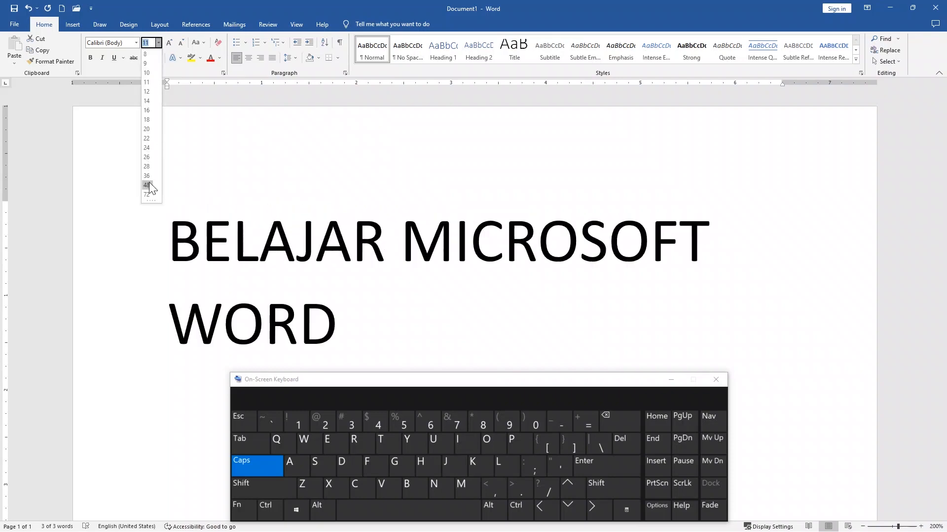
pyautogui.click(146, 166)
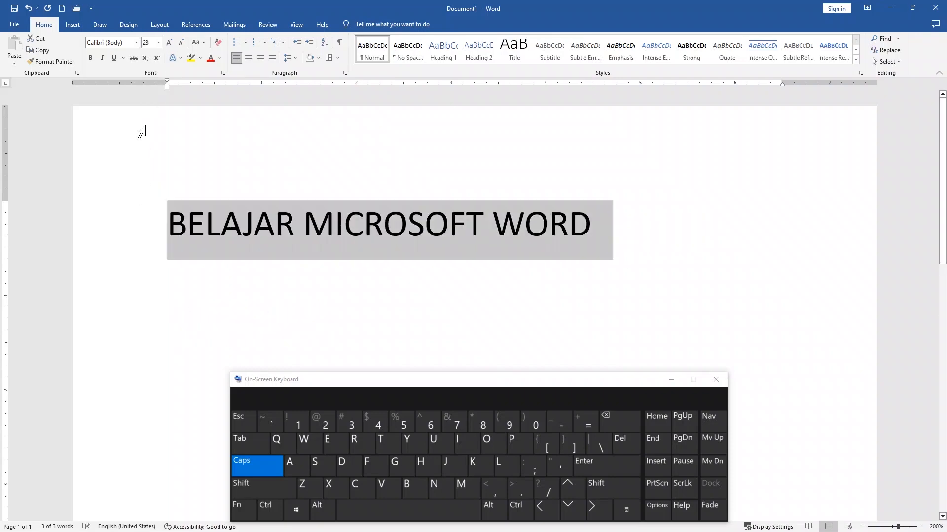
pyautogui.click(93, 57)
pyautogui.click(338, 224)
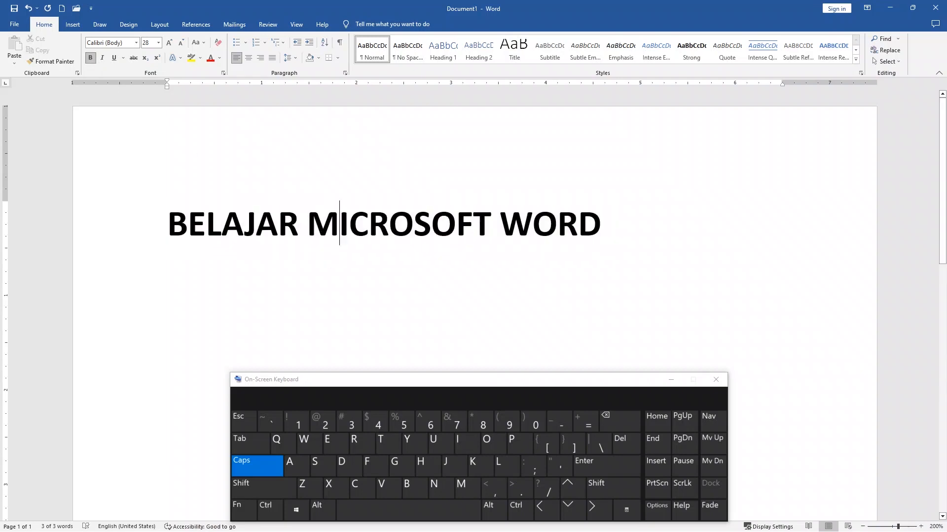
pyautogui.click(600, 224)
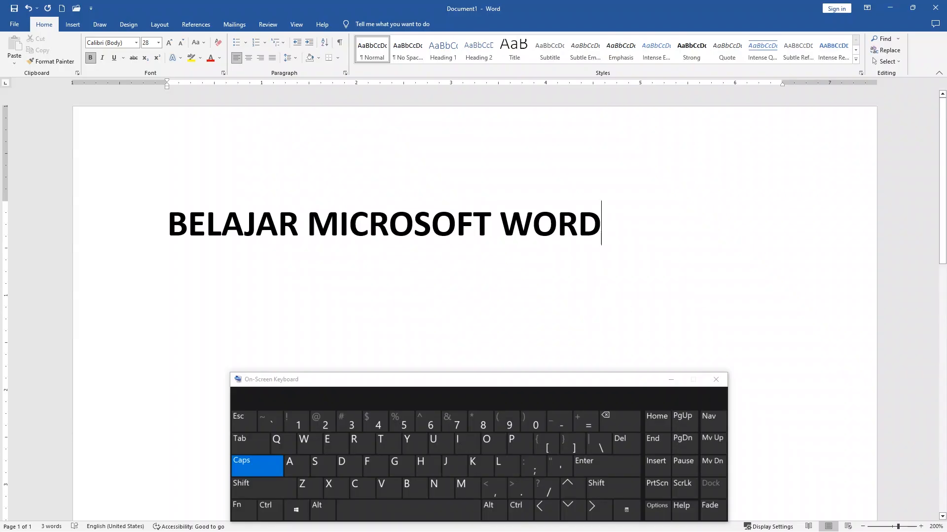
# Copy the BELAJAR MICROSOFT WORD line and paste it three times below the original.
pyautogui.moveTo(616, 226); pyautogui.dragTo(167, 227)
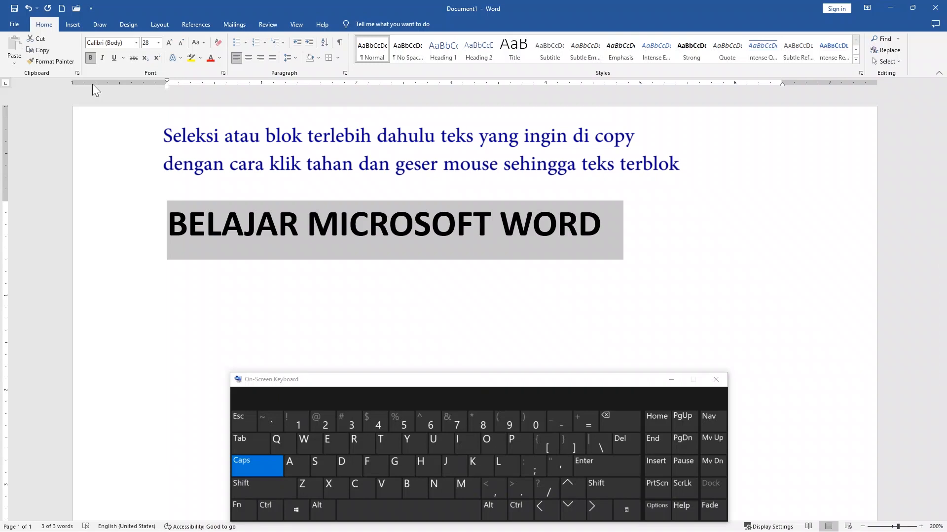
pyautogui.click(40, 52)
pyautogui.click(600, 225)
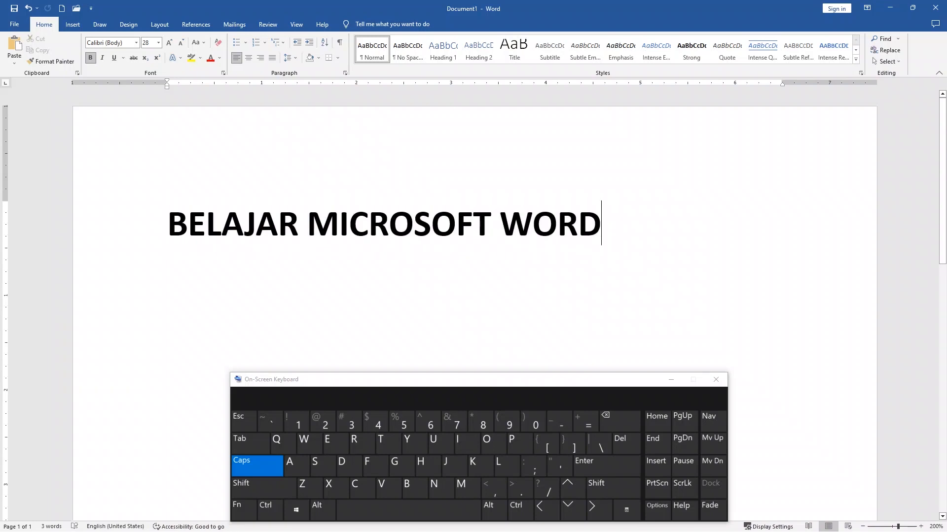
pyautogui.press('Return')
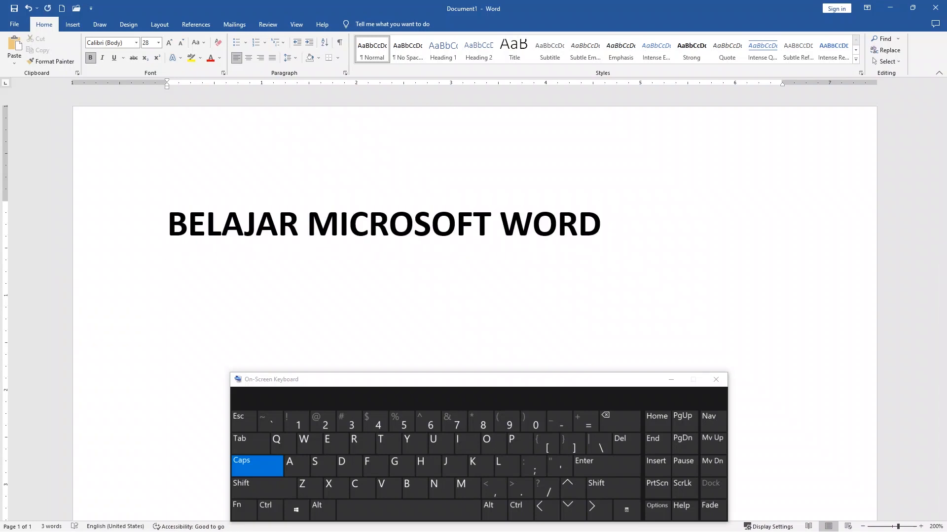
pyautogui.click(17, 47)
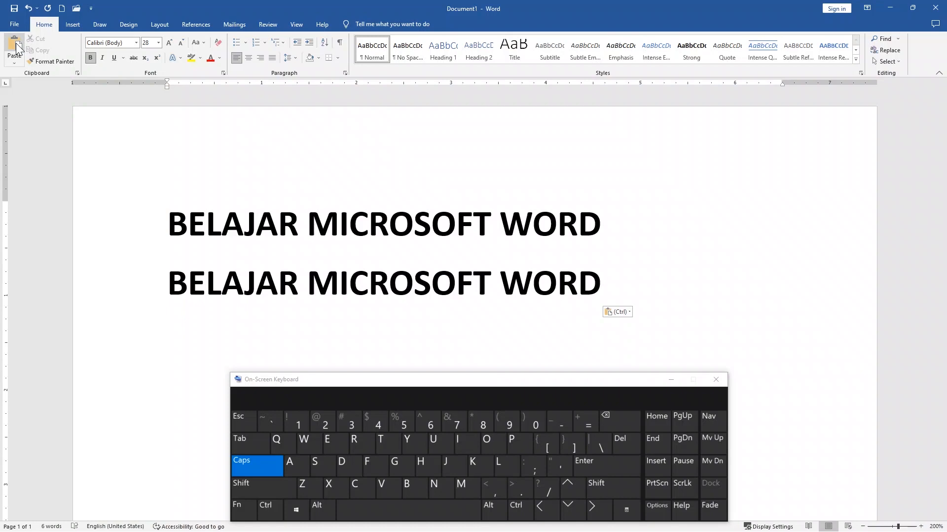
pyautogui.click(16, 48)
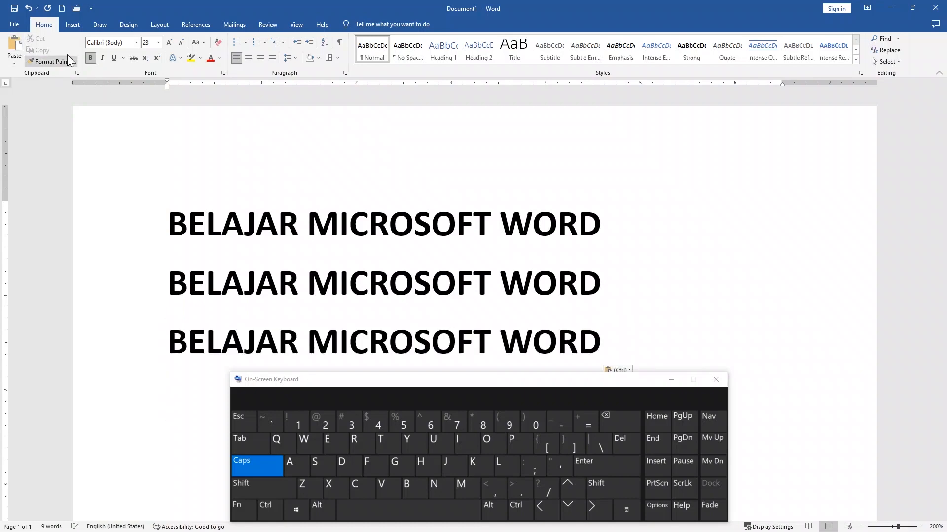
pyautogui.click(18, 48)
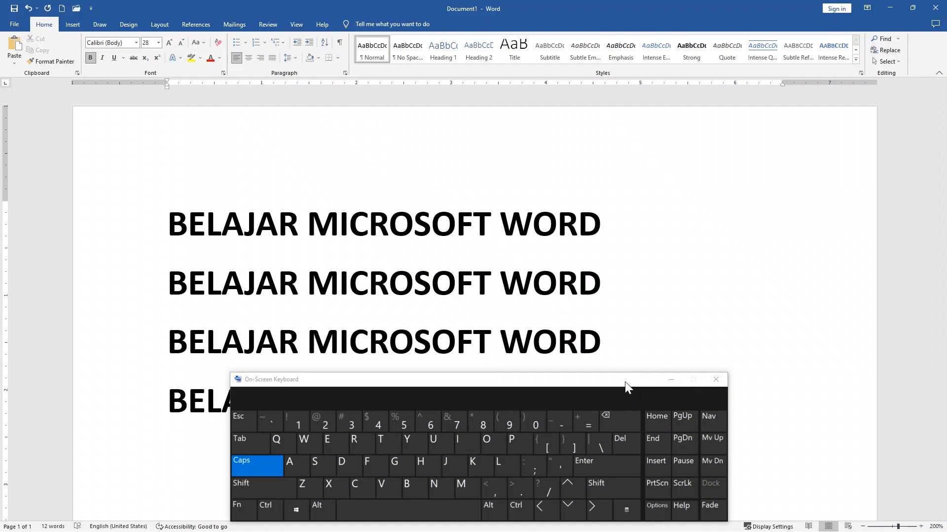
# Minimize the on-screen keyboard, then replace all the document's text with the single word BELAJAR.
pyautogui.click(670, 380)
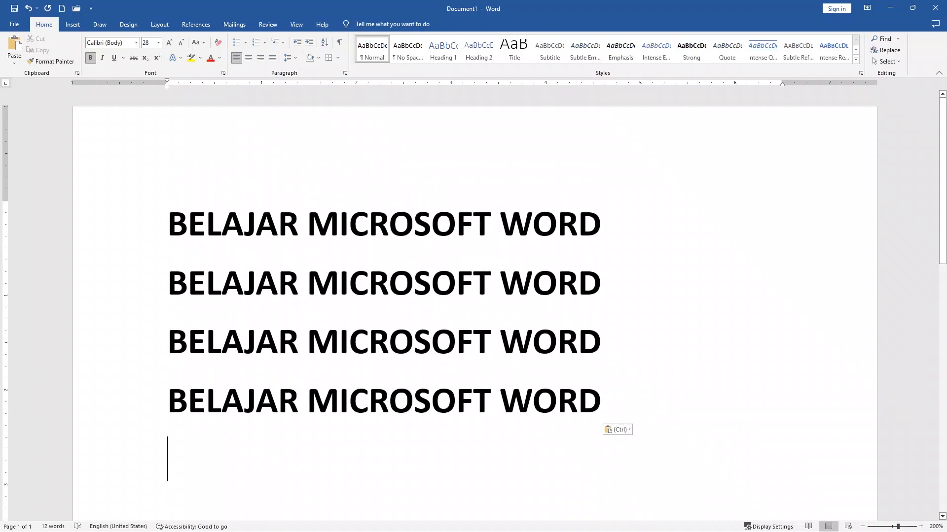
pyautogui.moveTo(170, 459); pyautogui.dragTo(171, 235)
pyautogui.press('BackSpace')
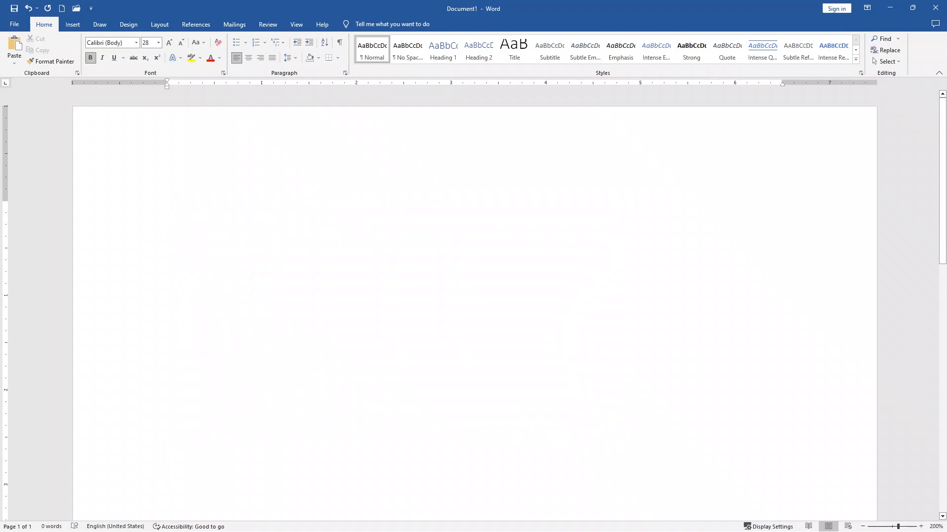
pyautogui.write('BELAJAR')
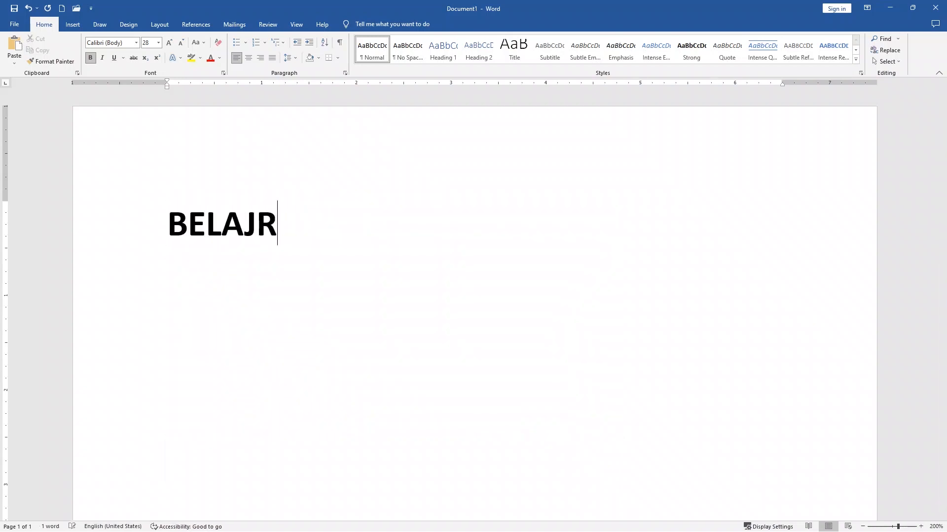
pyautogui.press('BackSpace')
pyautogui.write('AR')
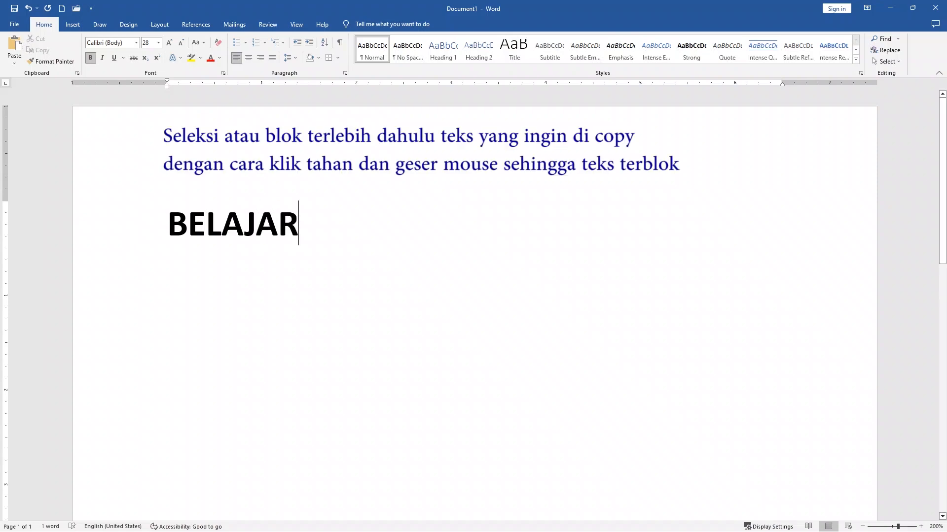
# Select the word BELAJAR, bring back the on-screen keyboard and copy the selected word.
pyautogui.hotkey('shift', 'Left')
pyautogui.hotkey('shift', 'Left')
pyautogui.hotkey('shift', 'Left')
pyautogui.hotkey('shift', 'Left')
pyautogui.hotkey('shift', 'Left')
pyautogui.hotkey('shift', 'Left')
pyautogui.moveTo(196, 229); pyautogui.dragTo(170, 229)
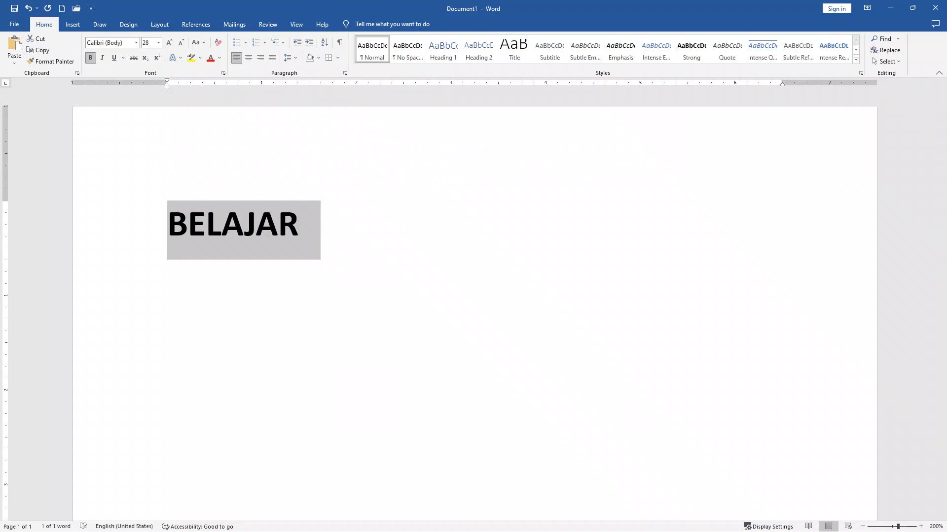
pyautogui.press('ctrl+super+o')
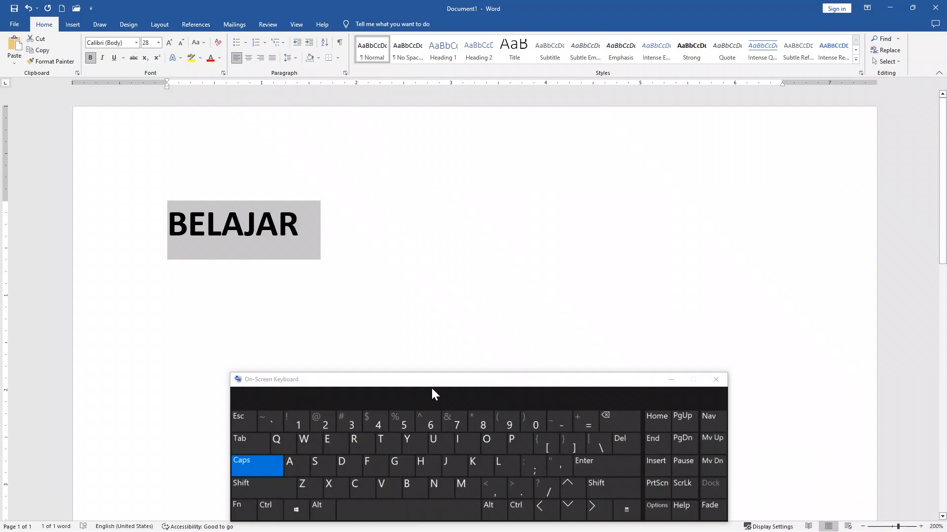
pyautogui.click(271, 512)
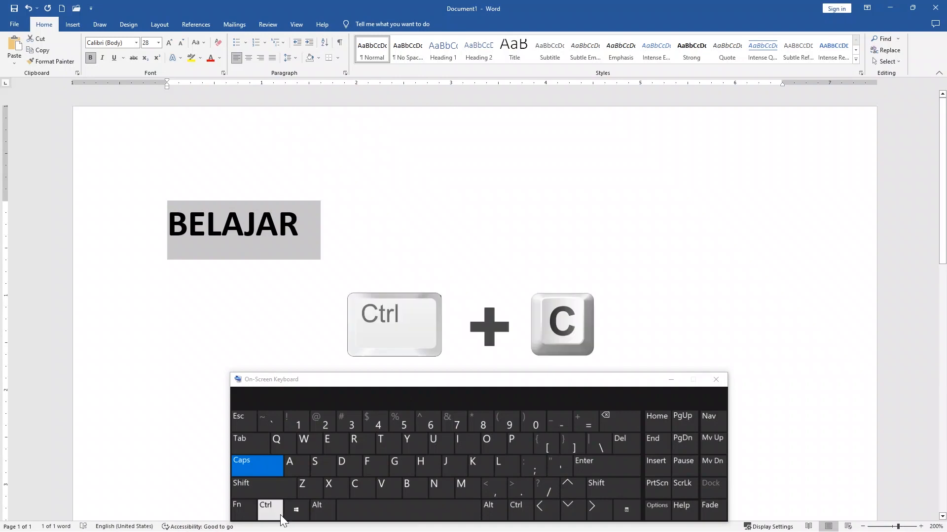
pyautogui.click(280, 517)
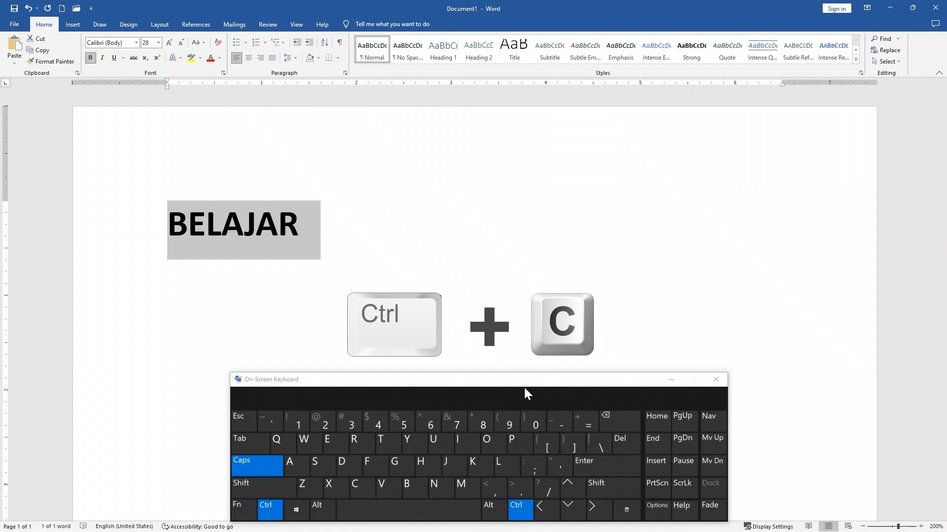
pyautogui.hotkey('ctrl', 'c')
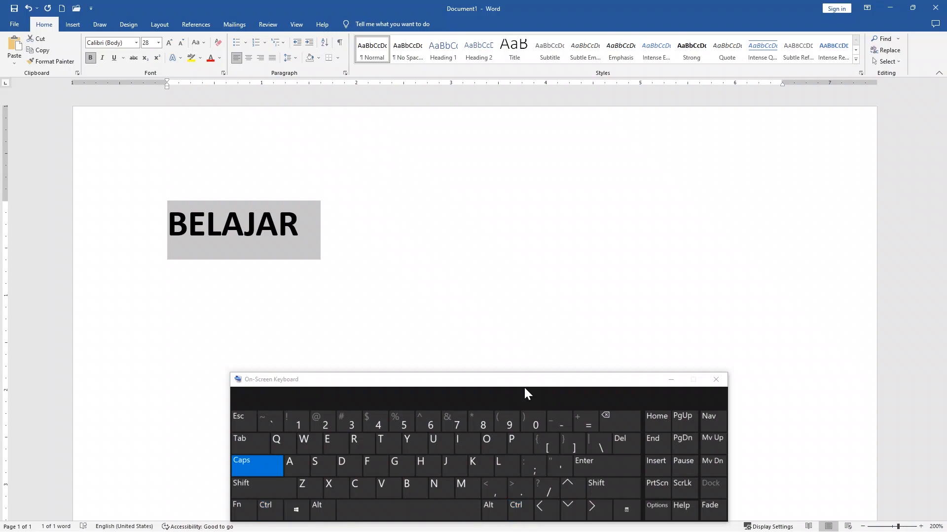
# Start a new line below BELAJAR and paste the copied word three times.
pyautogui.click(299, 225)
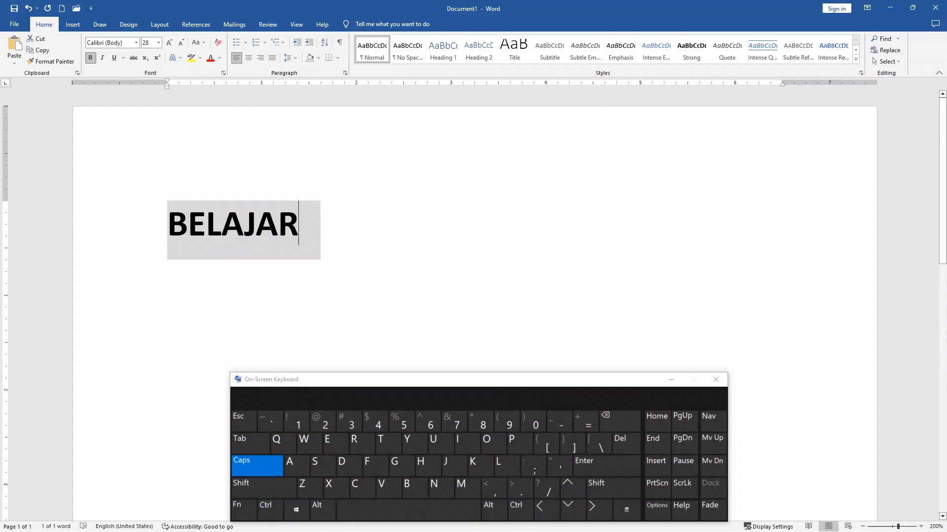
pyautogui.press('Return')
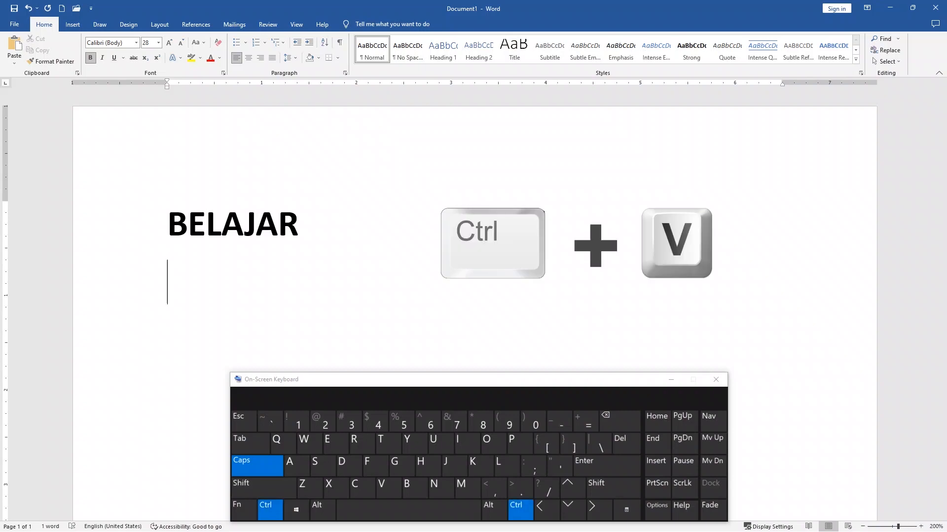
pyautogui.hotkey('ctrl', 'v')
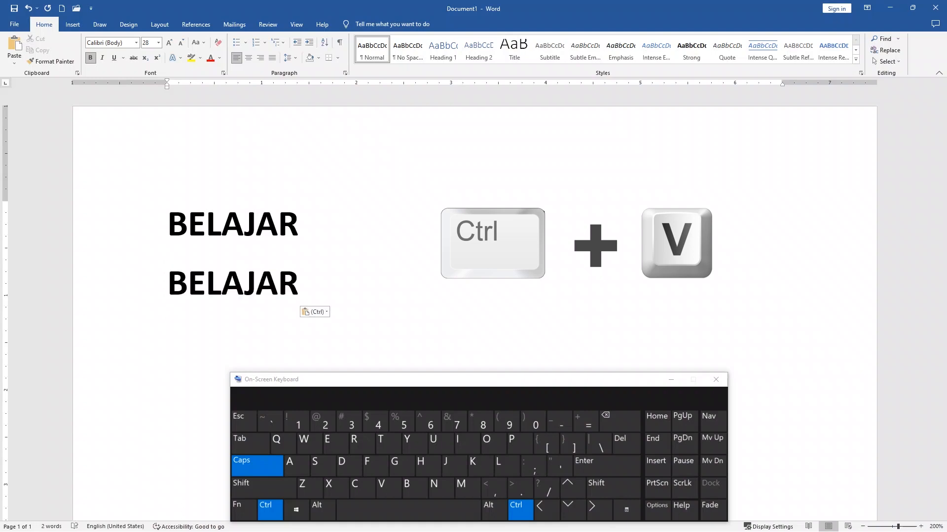
pyautogui.hotkey('ctrl', 'v')
pyautogui.hotkey('ctrl', 'v')
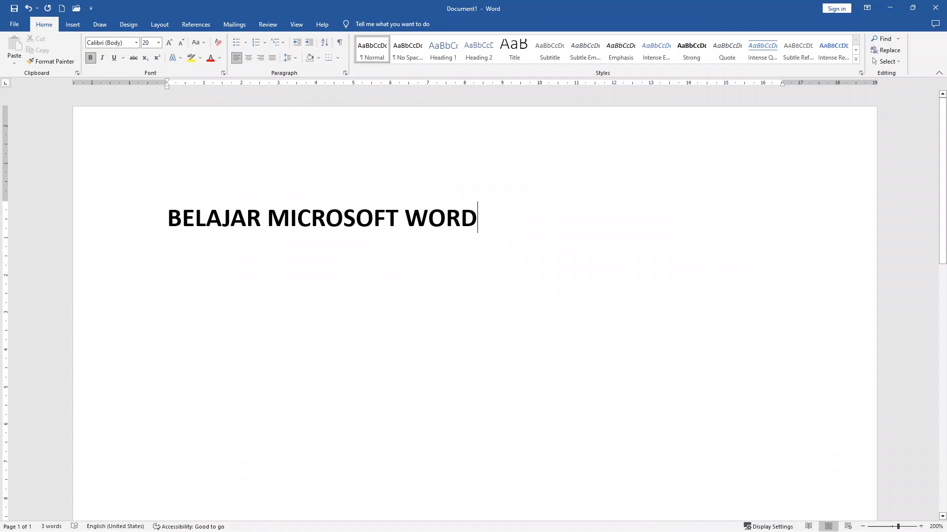
# Cut the word MICROSOFT out of the BELAJAR MICROSOFT WORD heading and paste it on a new line below.
pyautogui.click(266, 218)
pyautogui.moveTo(267, 218); pyautogui.dragTo(396, 227)
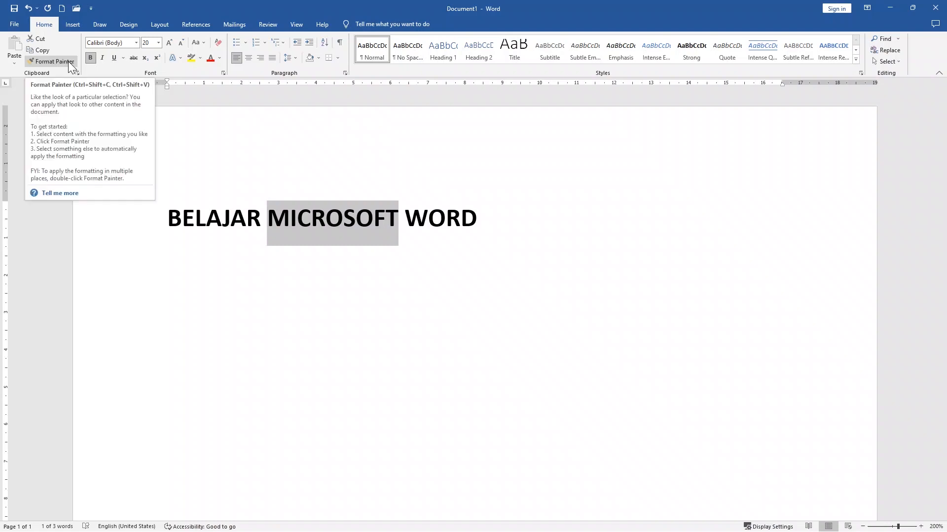
pyautogui.click(40, 43)
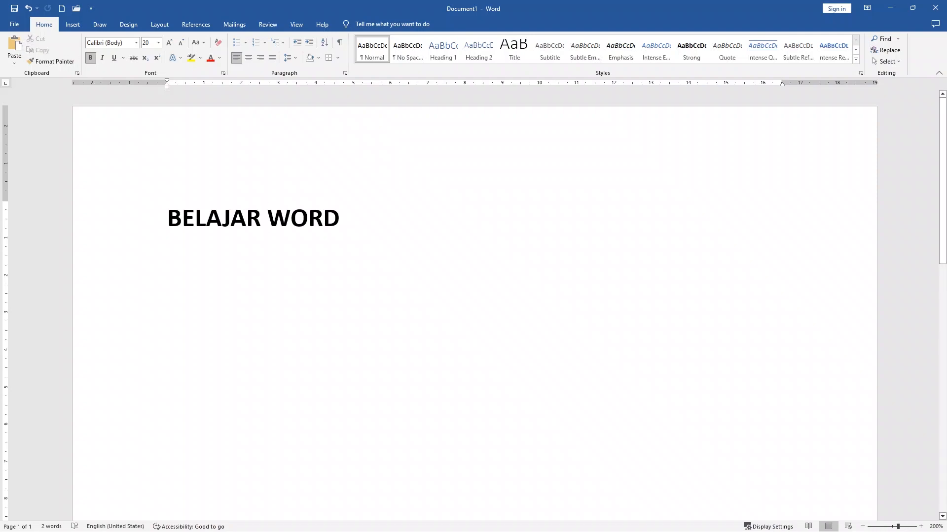
pyautogui.press('Return')
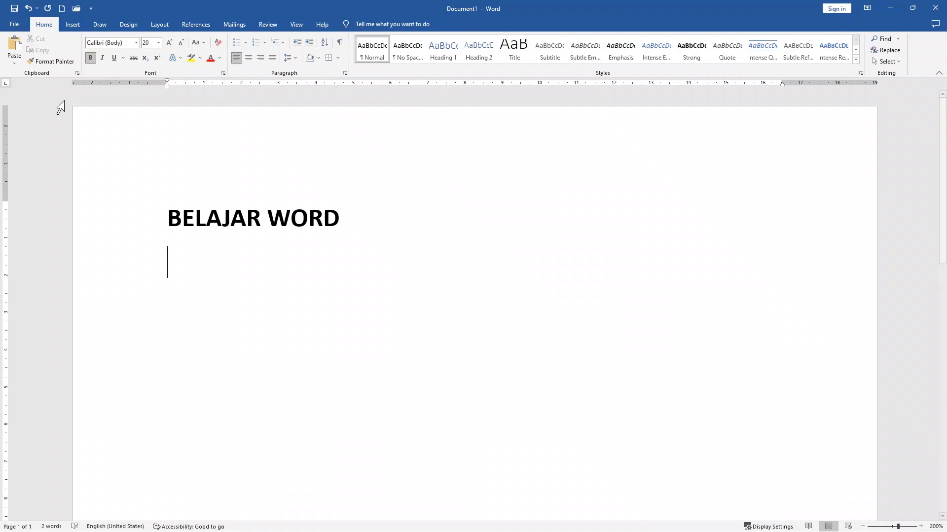
pyautogui.click(14, 47)
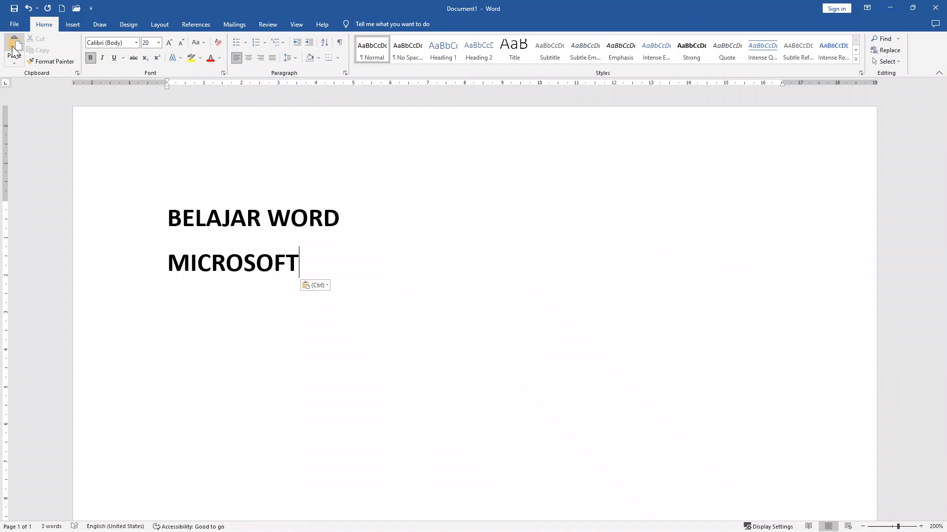
# Paste MICROSOFT two more times, each on its own new line.
pyautogui.press('Return')
pyautogui.click(13, 51)
pyautogui.press('Return')
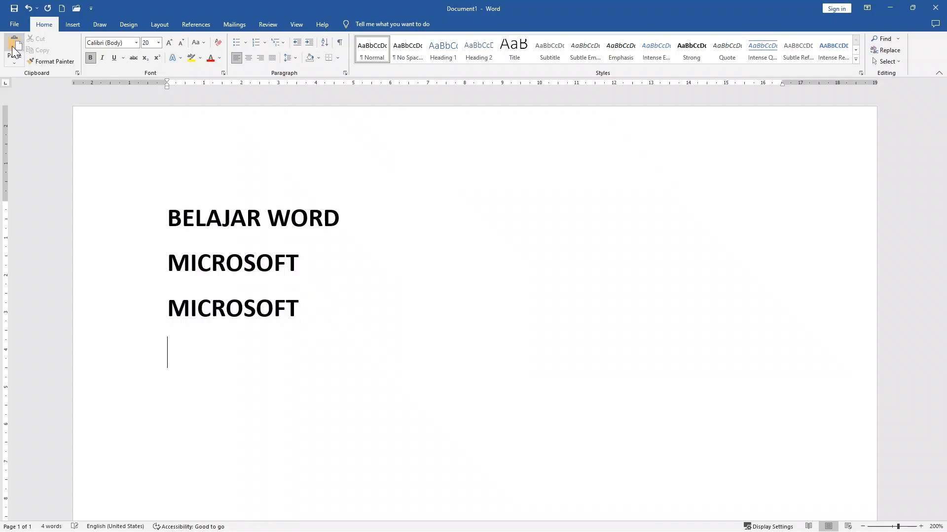
pyautogui.click(13, 49)
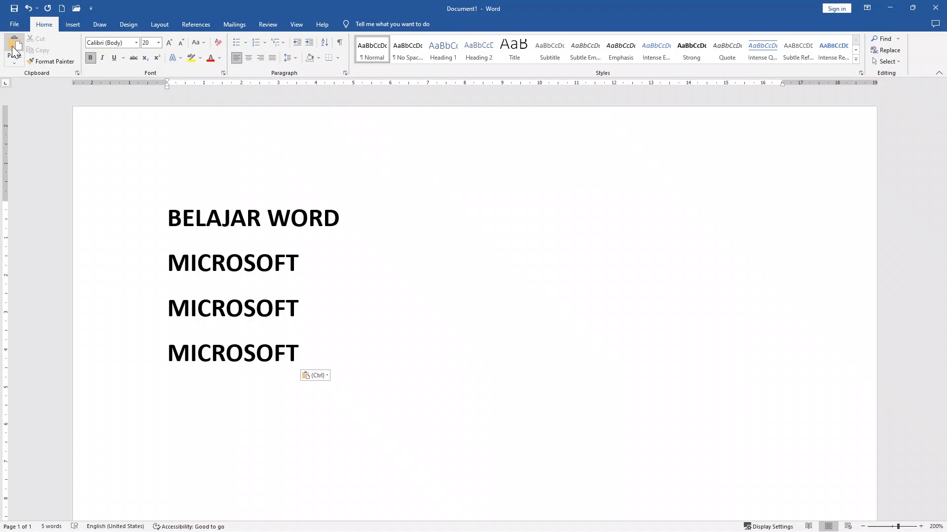
# Undo the additional MICROSOFT pastes step by step.
pyautogui.hotkey('ctrl', 'z')
pyautogui.hotkey('ctrl', 'z')
pyautogui.hotkey('ctrl', 'z')
pyautogui.hotkey('ctrl', 'z')
pyautogui.hotkey('ctrl', 'z')
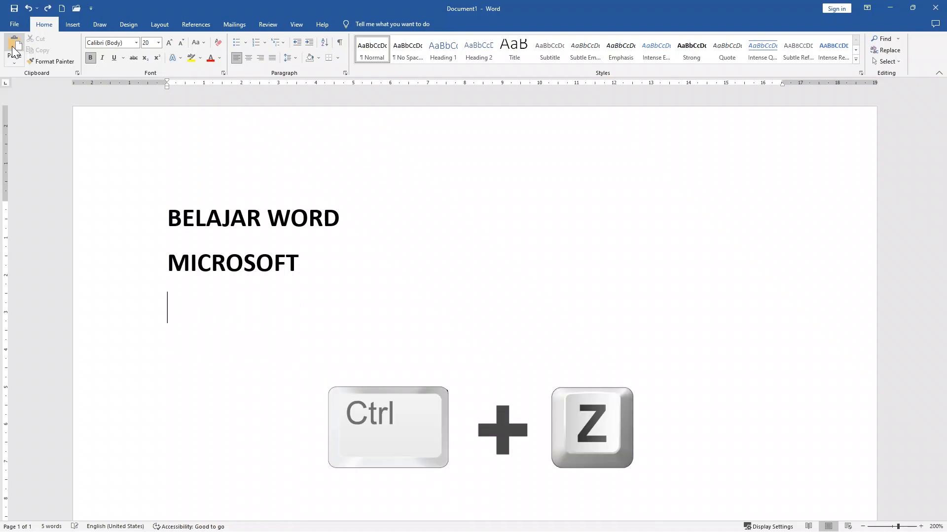
# Undo the remaining MICROSOFT paste and cut to restore the BELAJAR MICROSOFT WORD heading.
pyautogui.hotkey('ctrl', 'z')
pyautogui.hotkey('ctrl', 'z')
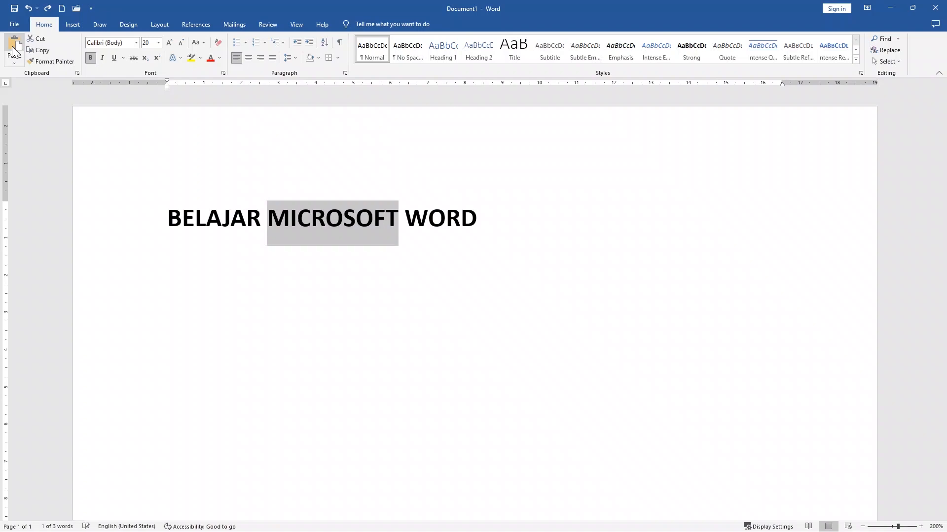
# Cut MICROSOFT out of the heading and paste it on a new line below with Keep Source Formatting.
pyautogui.rightClick(306, 215)
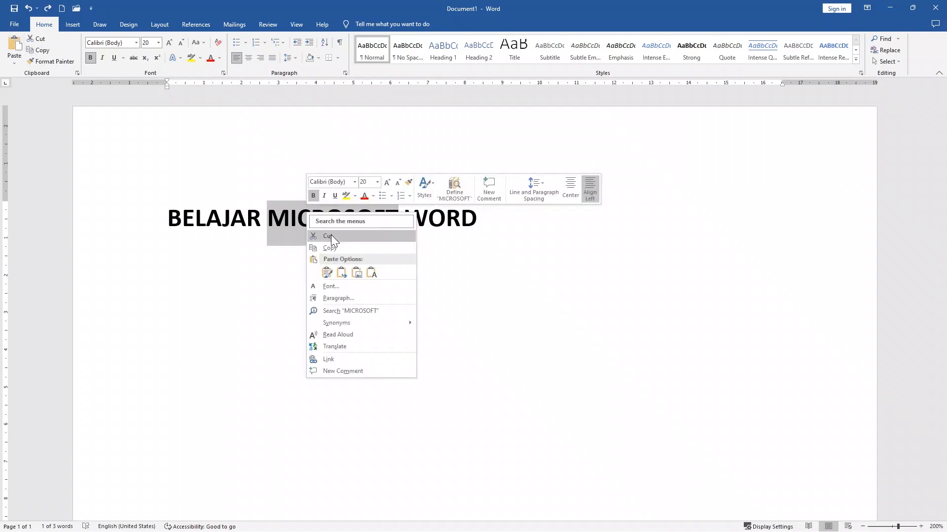
pyautogui.click(330, 236)
pyautogui.press('Return')
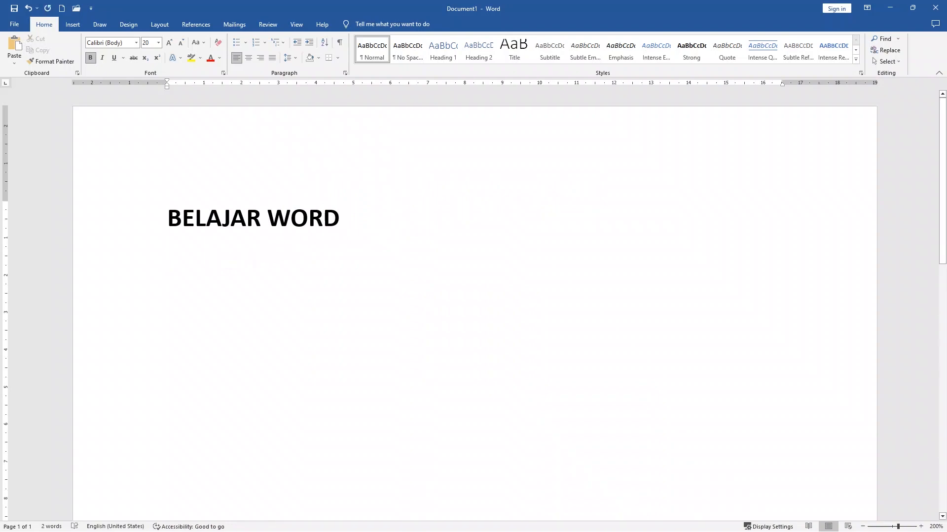
pyautogui.rightClick(187, 261)
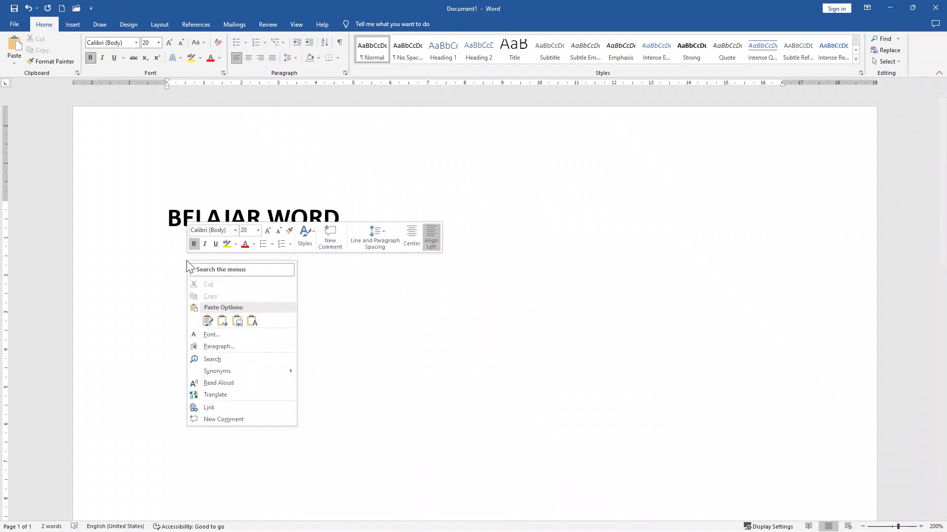
pyautogui.click(208, 321)
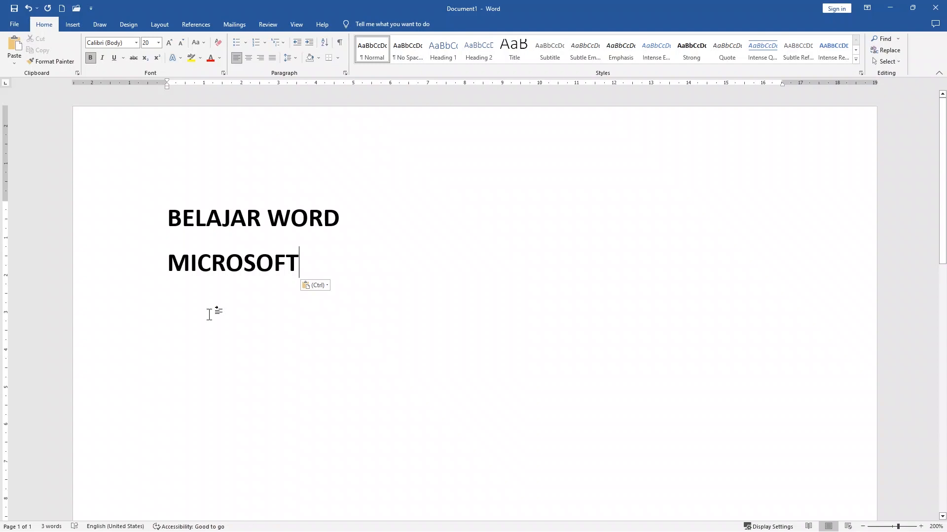
# Undo the MICROSOFT paste, the new line and the cut from the heading.
pyautogui.hotkey('ctrl', 'z')
pyautogui.hotkey('ctrl', 'z')
pyautogui.hotkey('ctrl', 'z')
pyautogui.hotkey('ctrl', 'z')
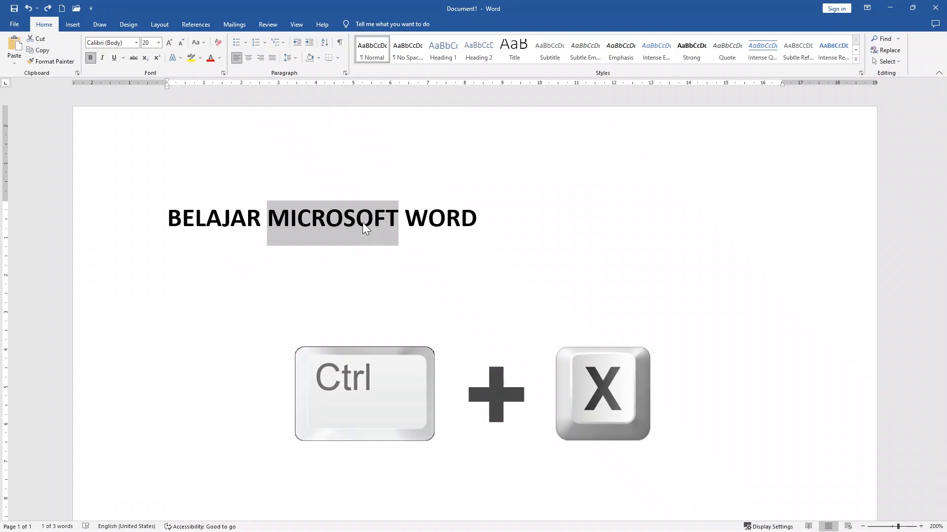
# Cut MICROSOFT from the heading again and paste it on a new line below BELAJAR WORD.
pyautogui.hotkey('ctrl', 'x')
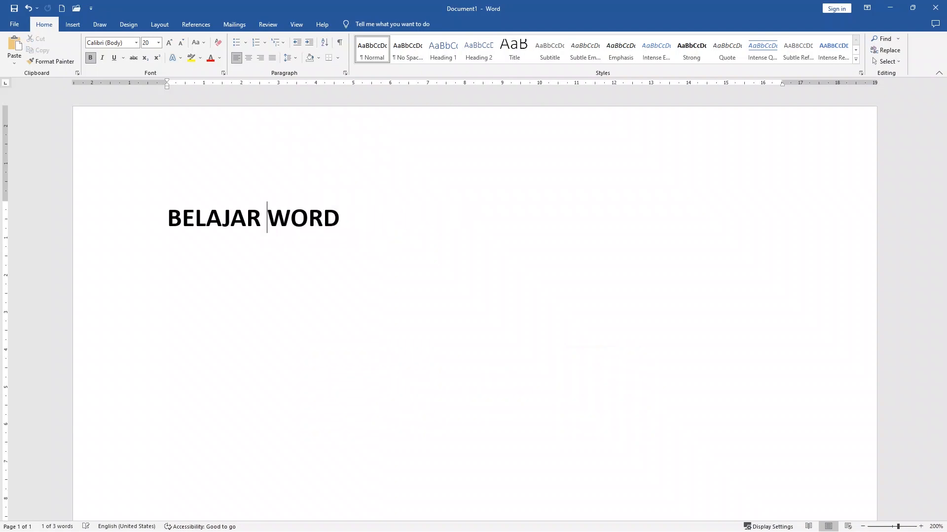
pyautogui.press('Return')
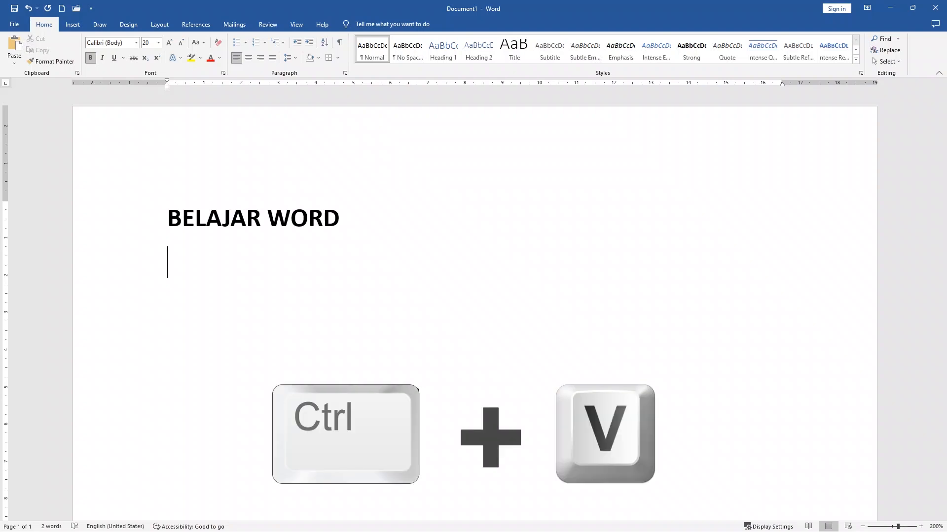
pyautogui.hotkey('ctrl', 'v')
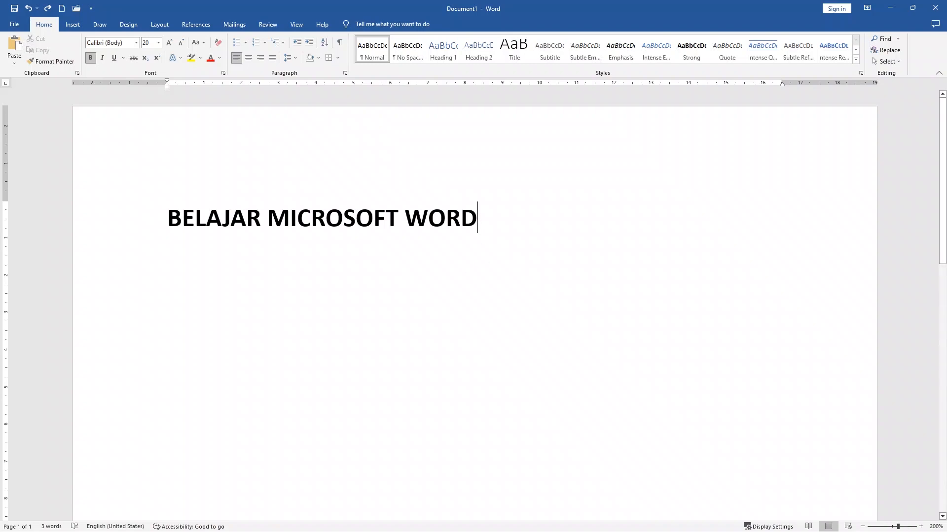
# Change the font color of MICROSOFT in the heading to the standard purple.
pyautogui.moveTo(267, 218); pyautogui.dragTo(404, 219)
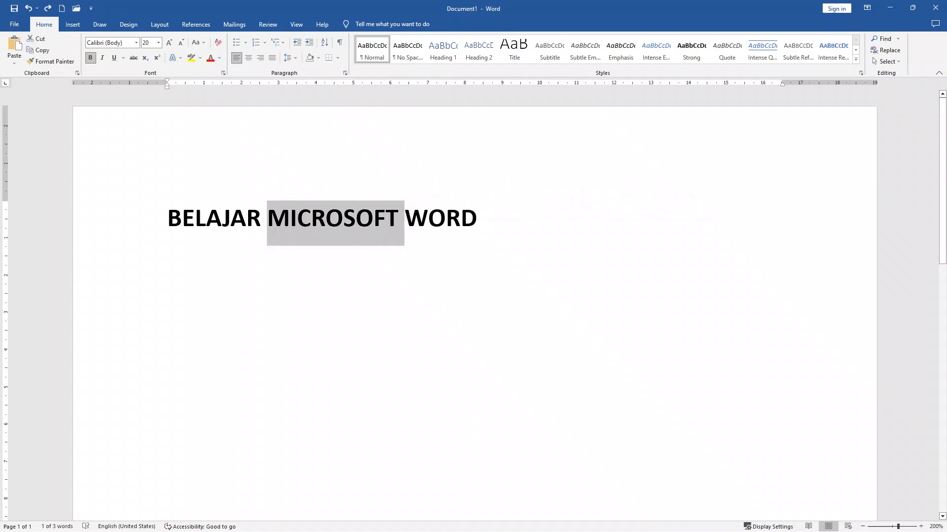
pyautogui.click(220, 56)
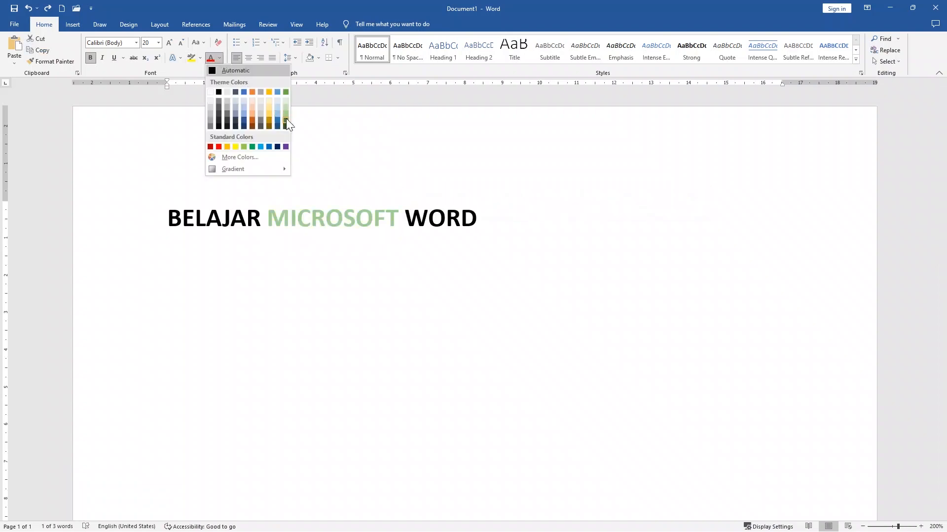
pyautogui.click(286, 146)
pyautogui.click(326, 219)
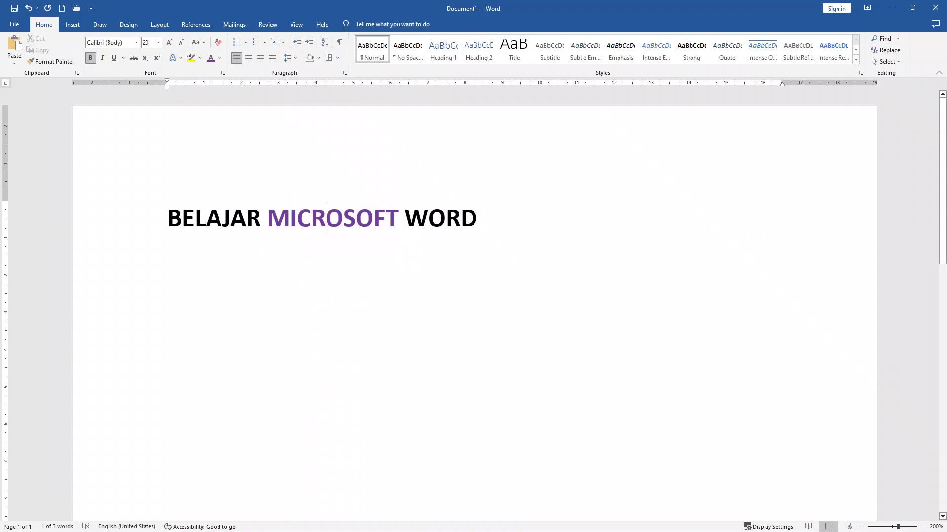
# Copy the purple MICROSOFT and start a numbered list at 1. on a new line below the heading.
pyautogui.moveTo(399, 219); pyautogui.dragTo(291, 220)
pyautogui.rightClick(291, 221)
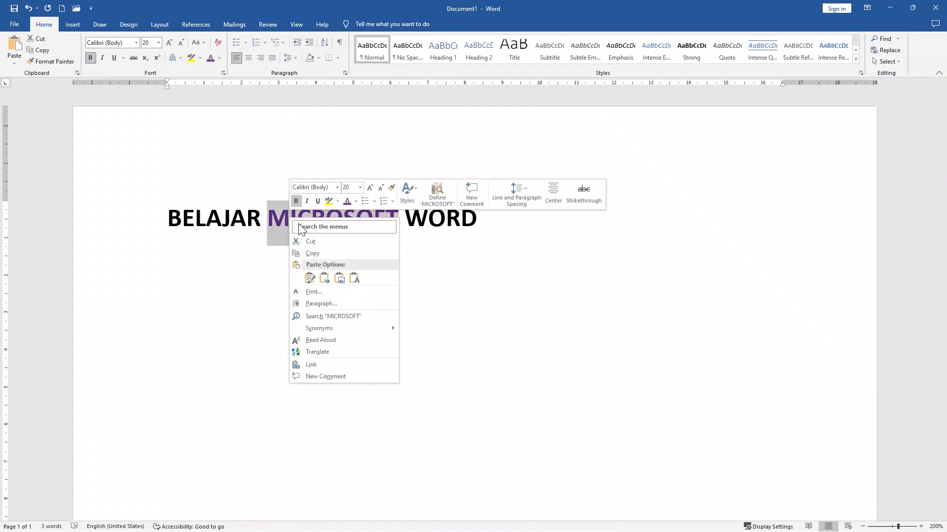
pyautogui.click(317, 254)
pyautogui.press('End')
pyautogui.press('Return')
pyautogui.write('1.')
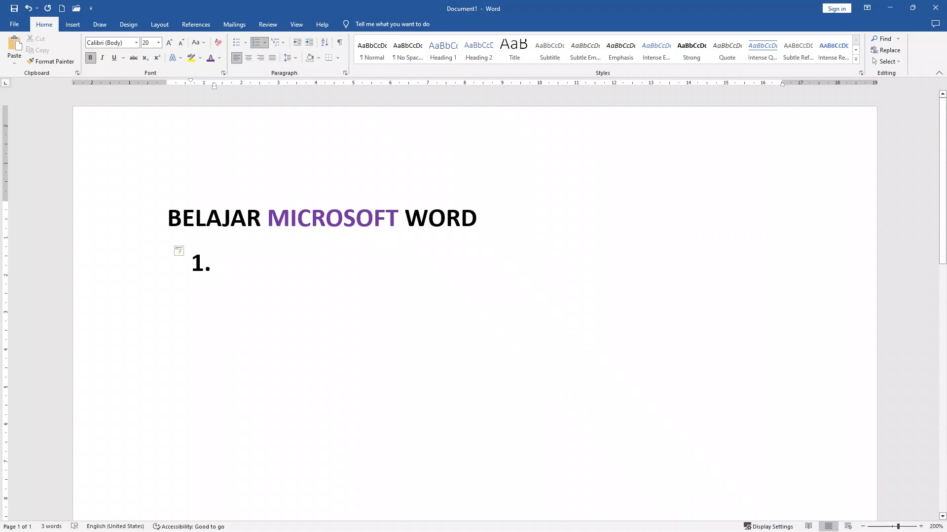
# Preview the different paste options for the copied word in the first list item, including Merge Formatting and Keep Text Only.
pyautogui.rightClick(221, 257)
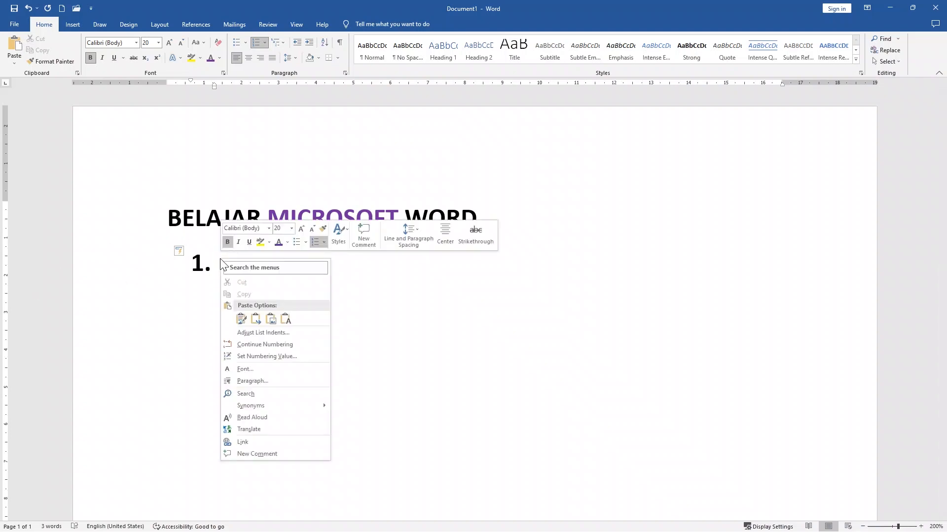
pyautogui.click(241, 320)
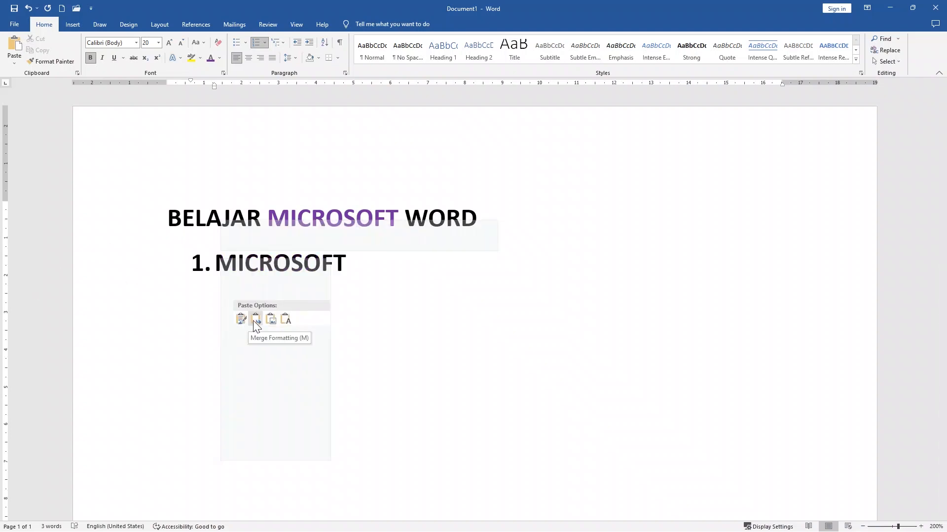
pyautogui.click(286, 320)
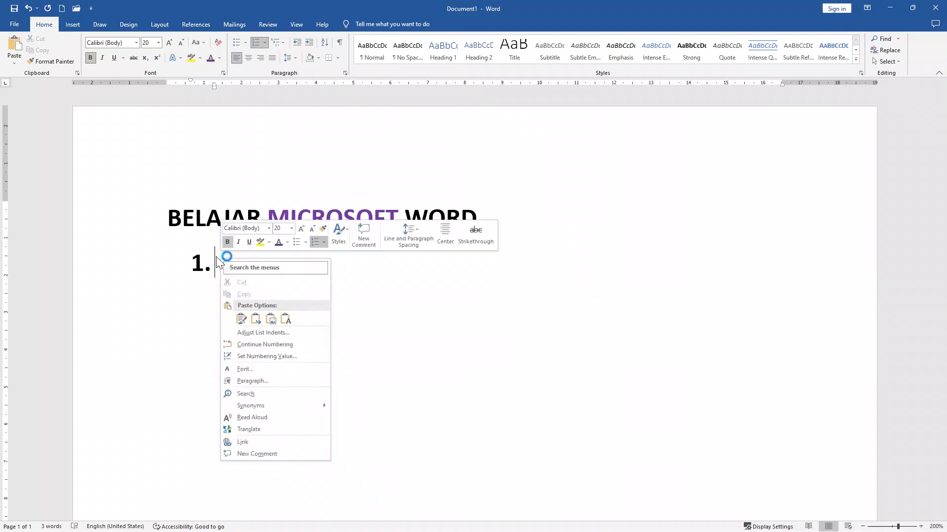
pyautogui.click(14, 64)
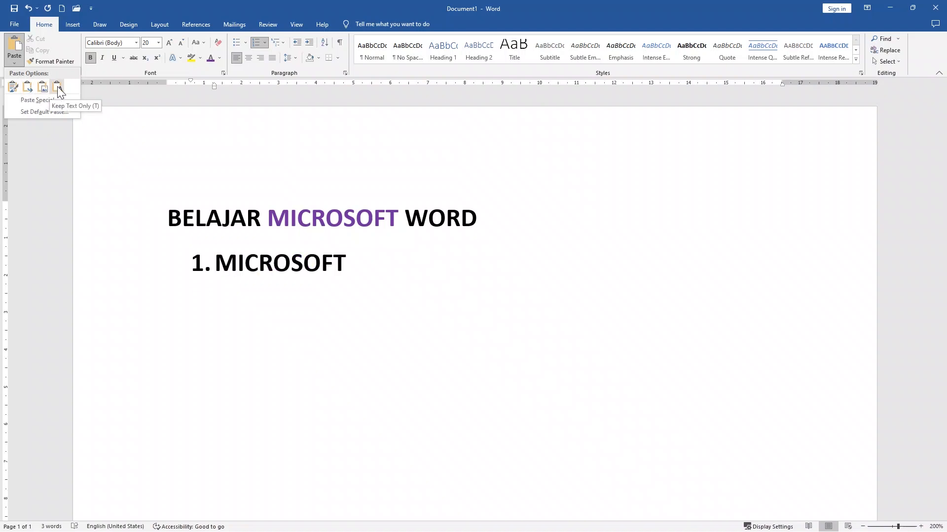
pyautogui.click(216, 265)
# Paste MICROSOFT with Keep Source Formatting as list item 1 and with Merge Formatting as list item 2.
pyautogui.rightClick(215, 265)
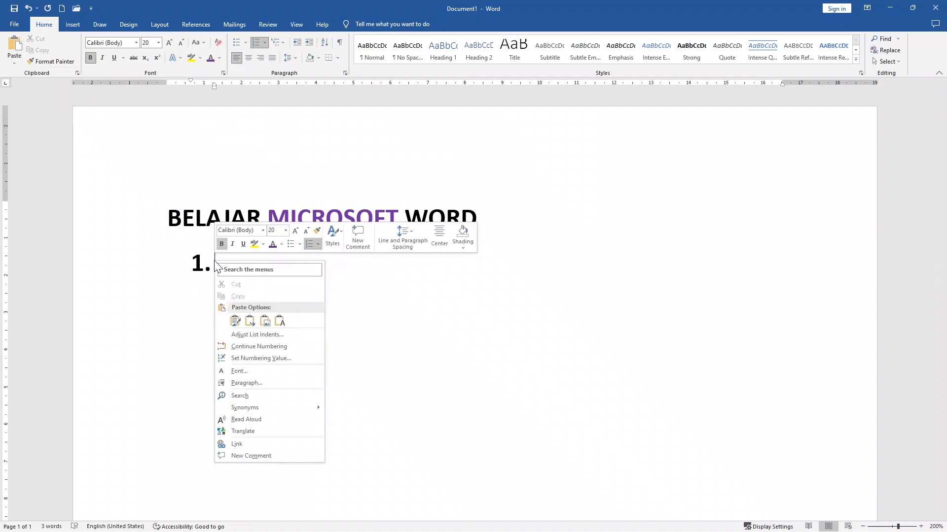
pyautogui.click(236, 322)
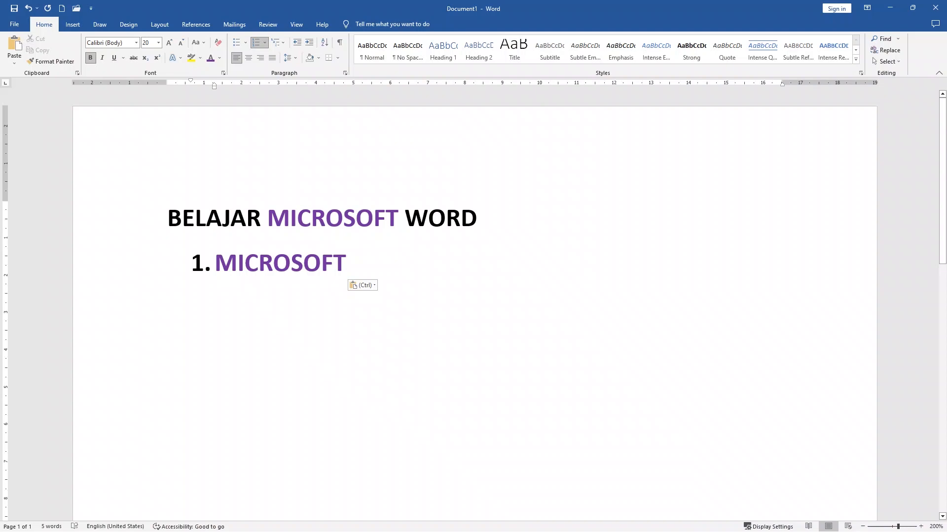
pyautogui.press('Return')
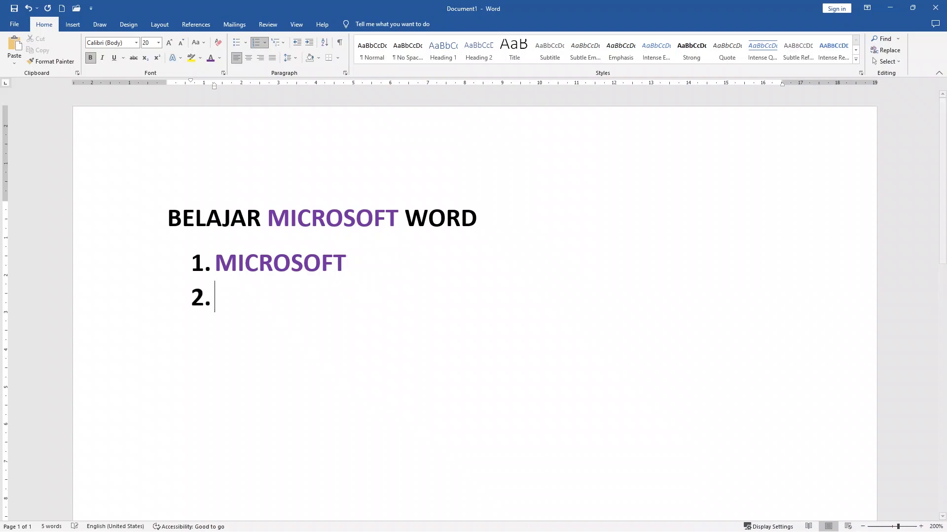
pyautogui.rightClick(221, 305)
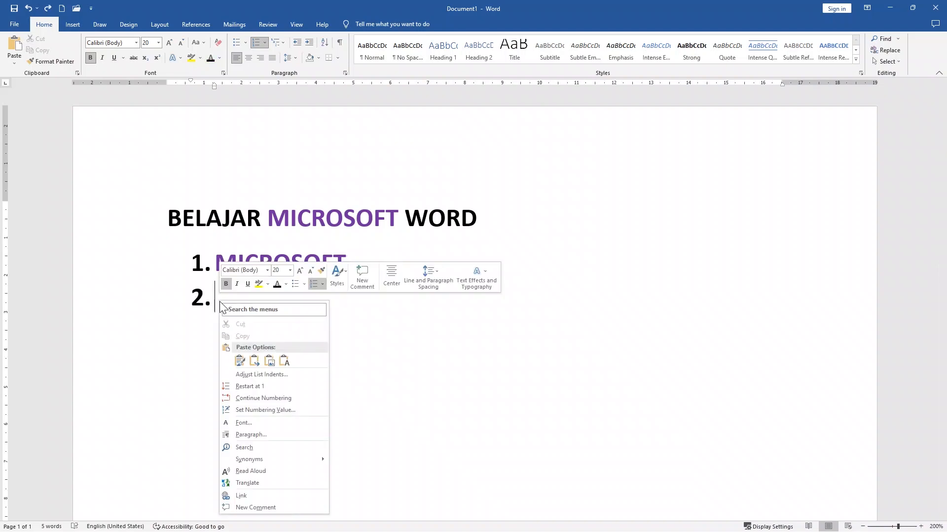
pyautogui.click(255, 361)
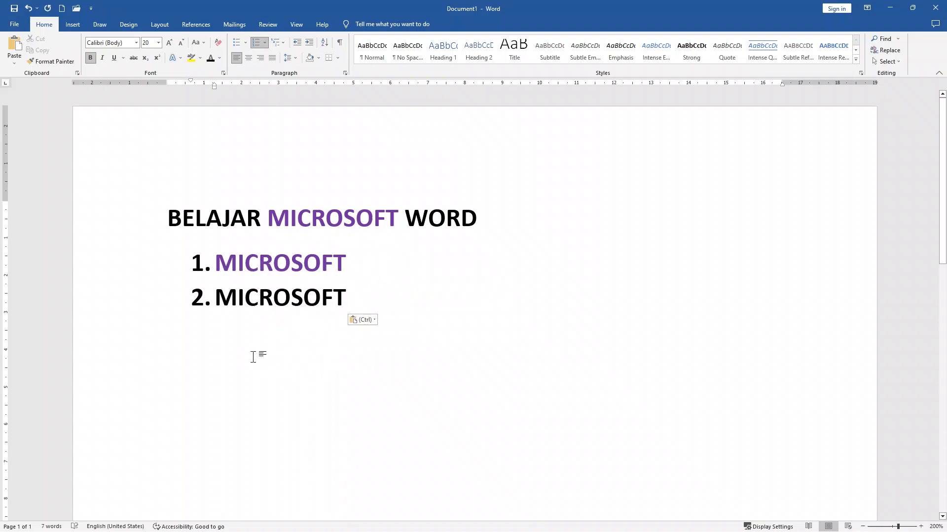
# Paste MICROSOFT as a picture in list item 3 and with Keep Text Only in list item 4.
pyautogui.press('Return')
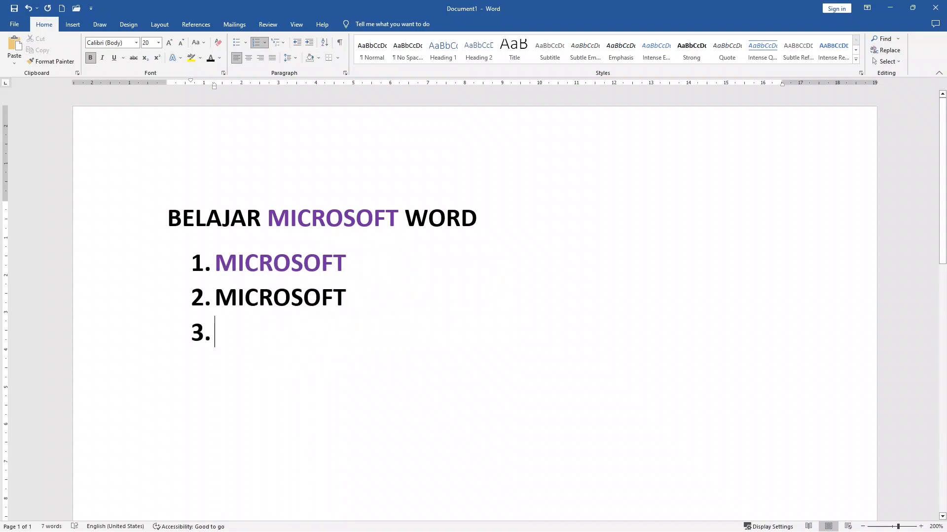
pyautogui.rightClick(217, 335)
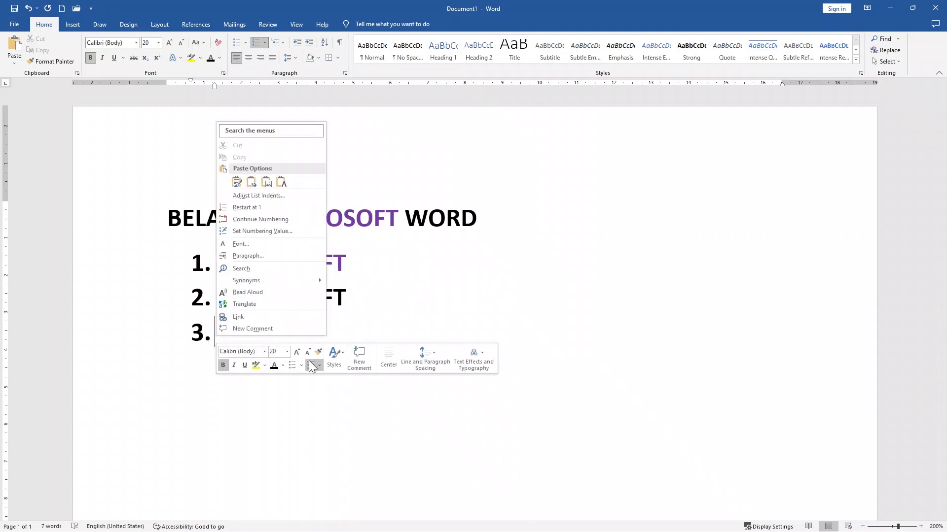
pyautogui.click(268, 182)
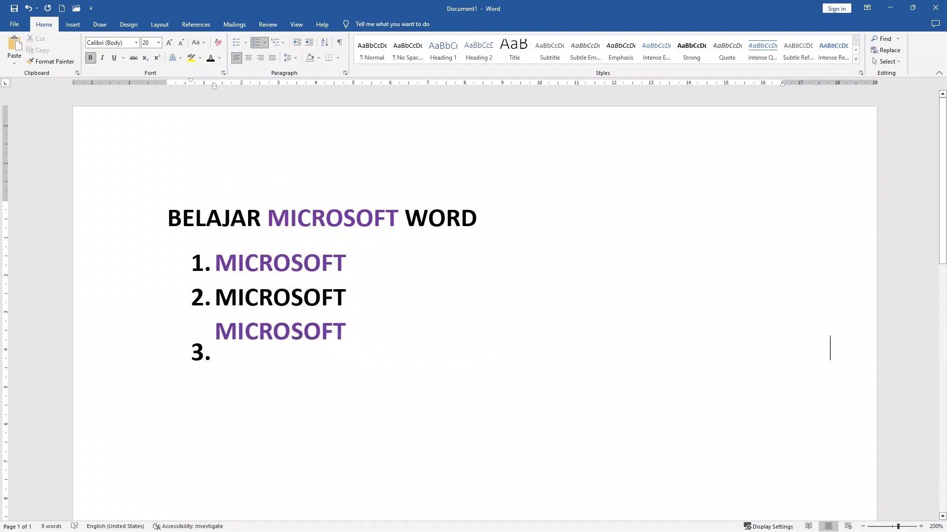
pyautogui.press('Return')
pyautogui.rightClick(221, 382)
pyautogui.click(286, 228)
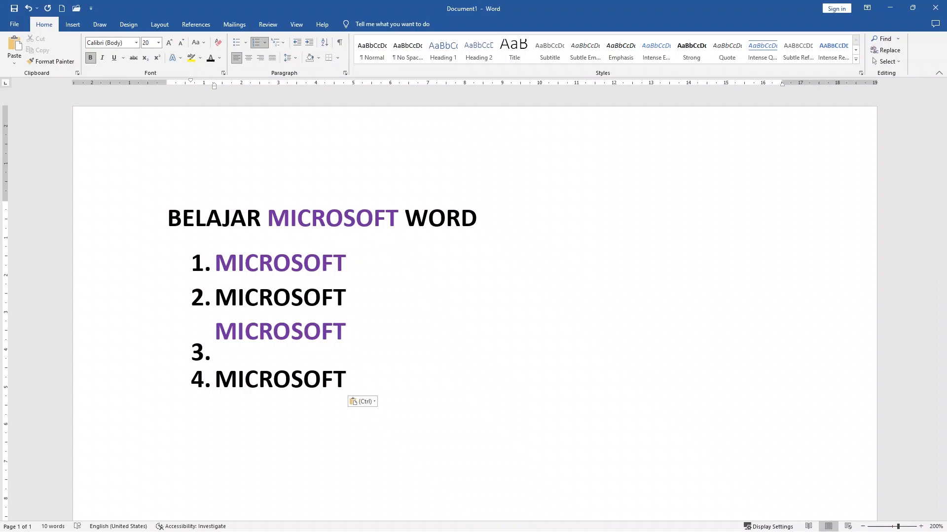
# Preview a Keep Source Formatting paste after item 1 and compare the item's text with the heading's MICROSOFT.
pyautogui.rightClick(347, 264)
pyautogui.click(363, 328)
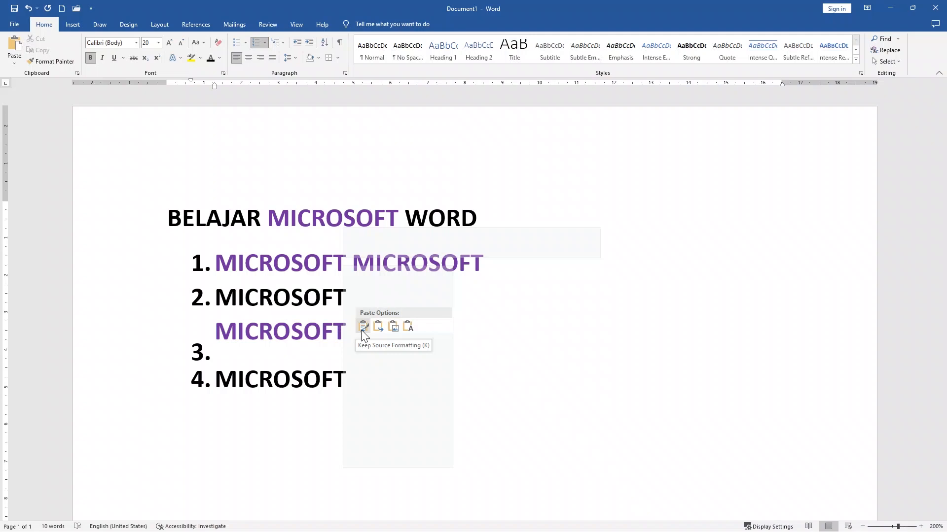
pyautogui.click(309, 223)
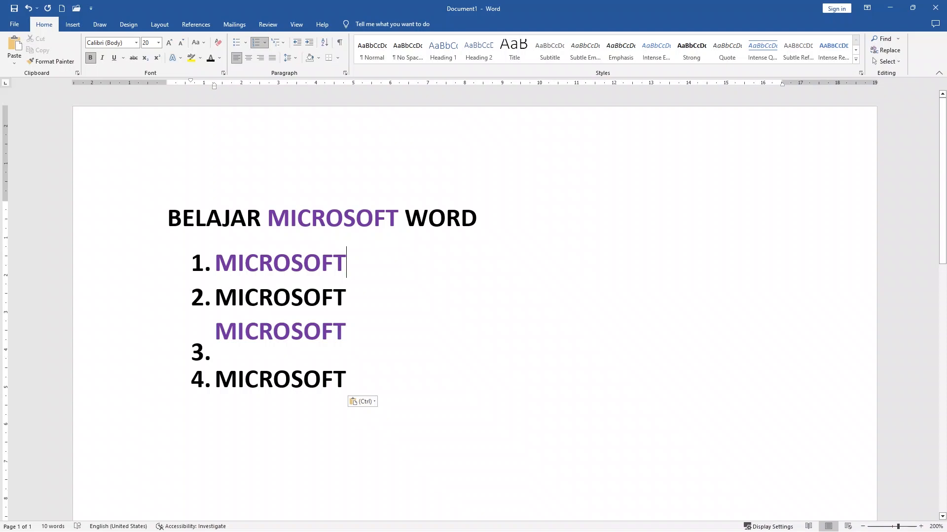
pyautogui.moveTo(290, 221); pyautogui.dragTo(311, 222)
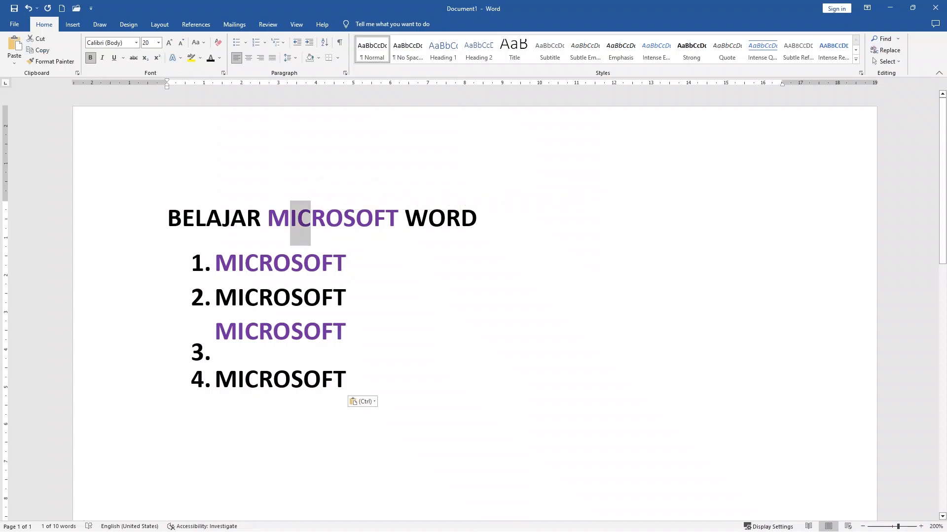
pyautogui.moveTo(259, 269); pyautogui.dragTo(272, 270)
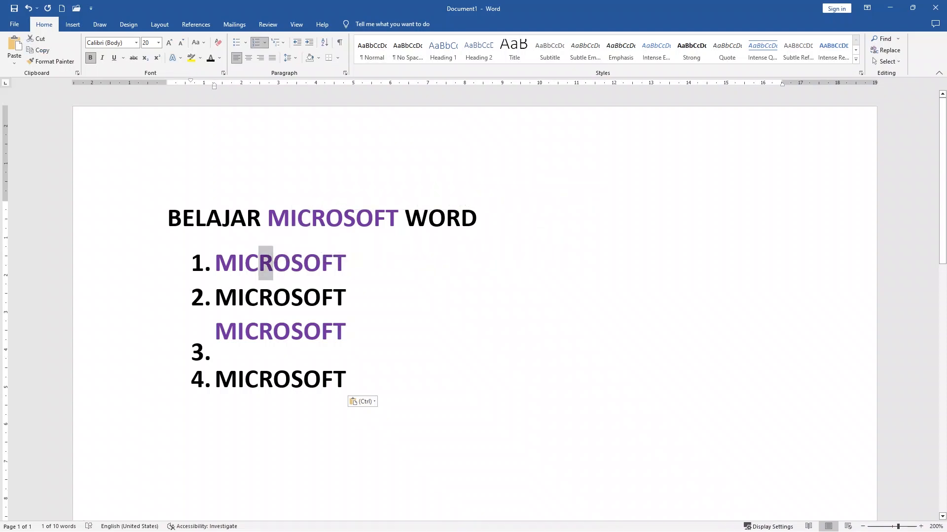
# Preview a Merge Formatting paste after item 2, and select the pasted MICROSOFT picture in item 3.
pyautogui.click(345, 298)
pyautogui.rightClick(345, 297)
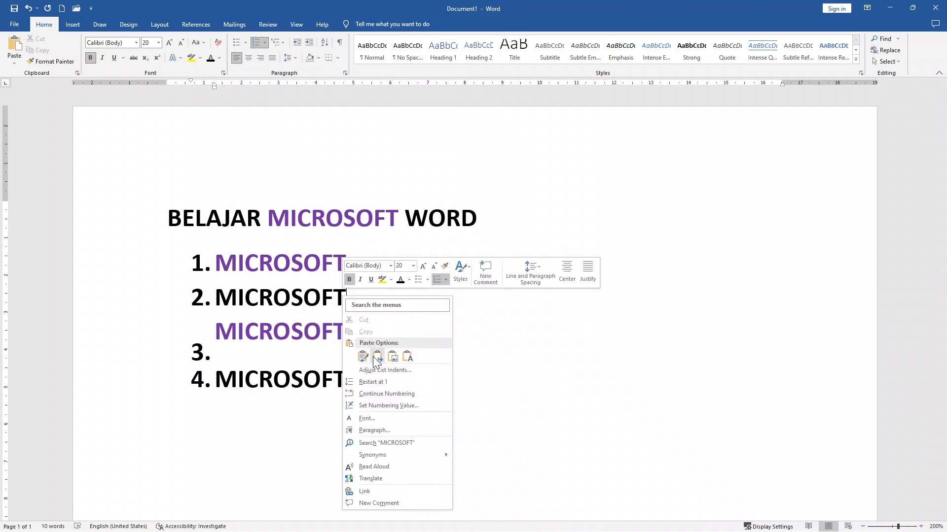
pyautogui.click(373, 357)
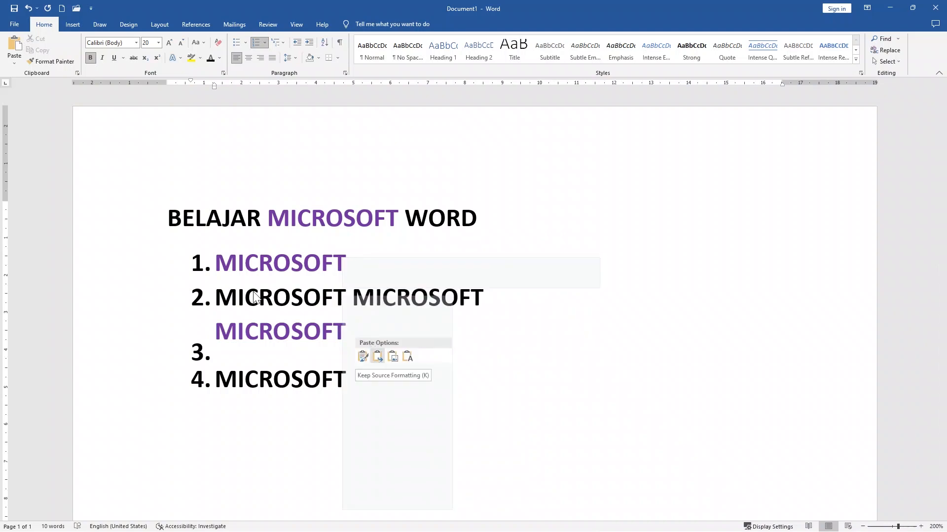
pyautogui.click(285, 302)
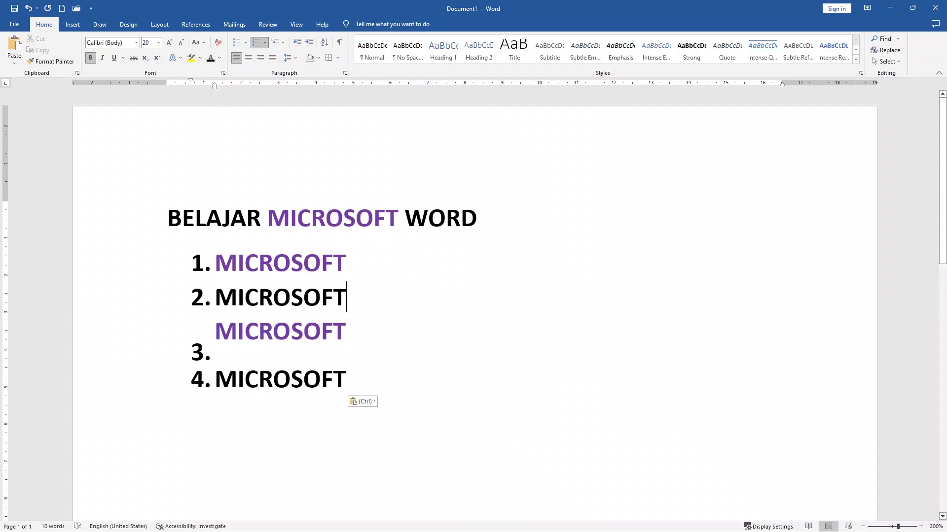
pyautogui.click(307, 342)
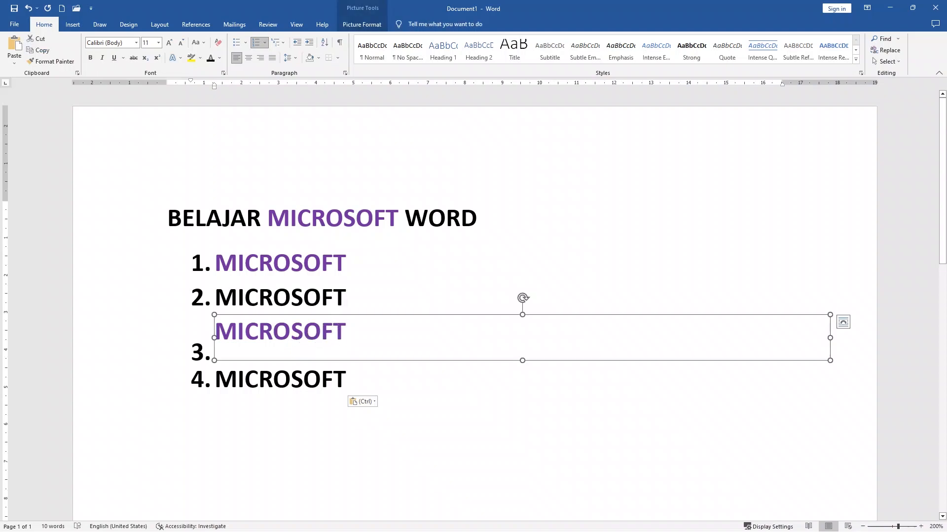
# Preview a Picture paste after list item 2, and select the pasted MICROSOFT picture in item 3.
pyautogui.rightClick(348, 301)
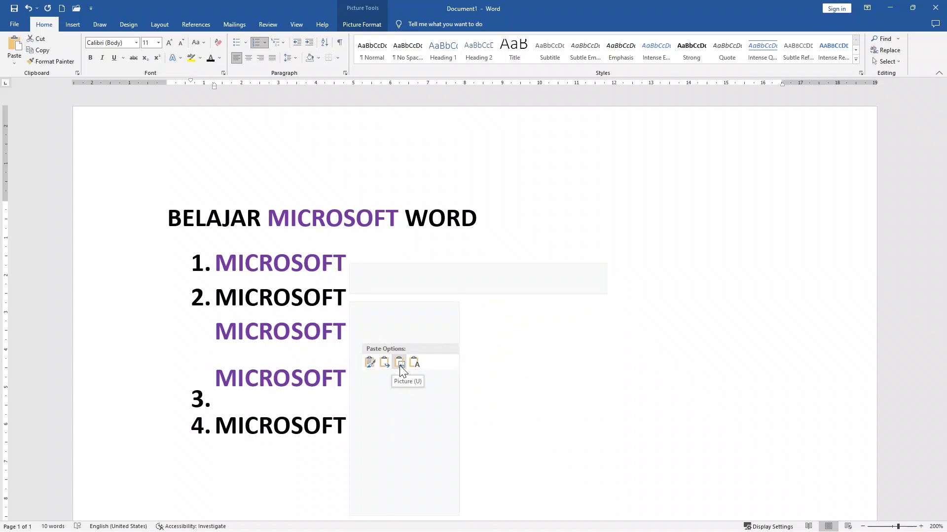
pyautogui.click(399, 364)
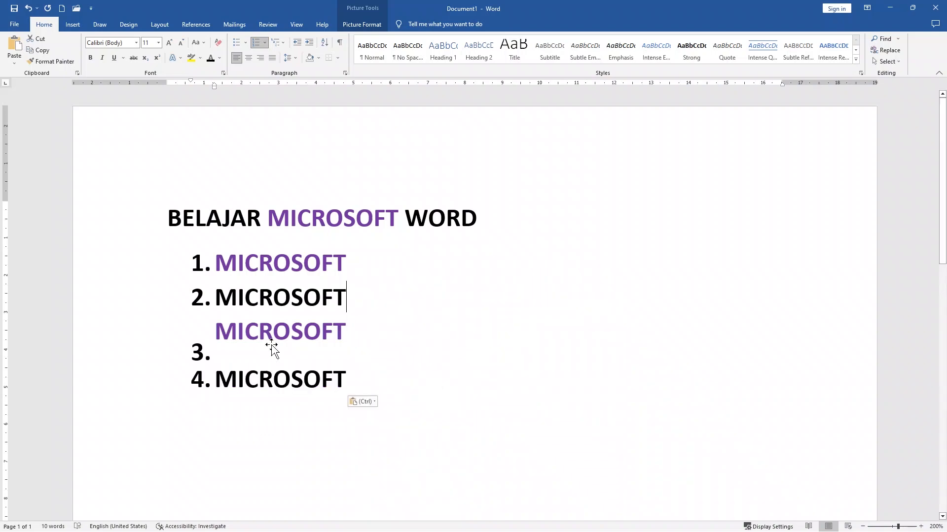
pyautogui.click(341, 340)
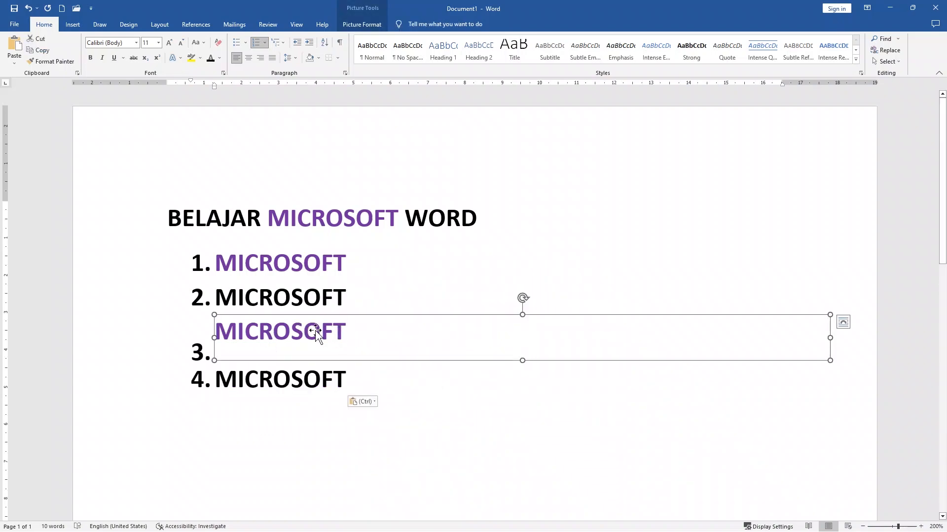
# Crop the MICROSOFT picture in list item 3 to about 4.17 cm wide, and insert an empty list item above it.
pyautogui.rightClick(315, 330)
pyautogui.click(351, 349)
pyautogui.moveTo(829, 338); pyautogui.dragTo(370, 322)
pyautogui.press('Return')
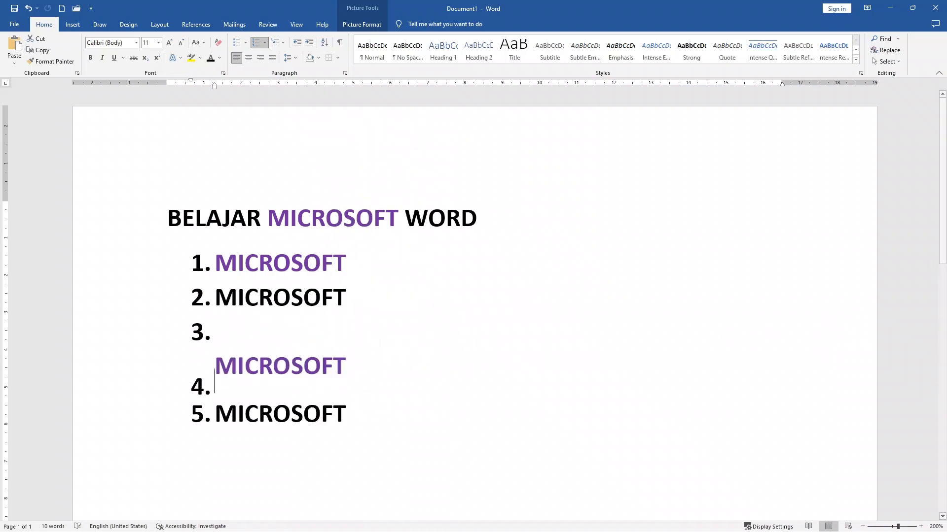
# Add a light green picture border to the MICROSOFT picture in the list.
pyautogui.click(326, 376)
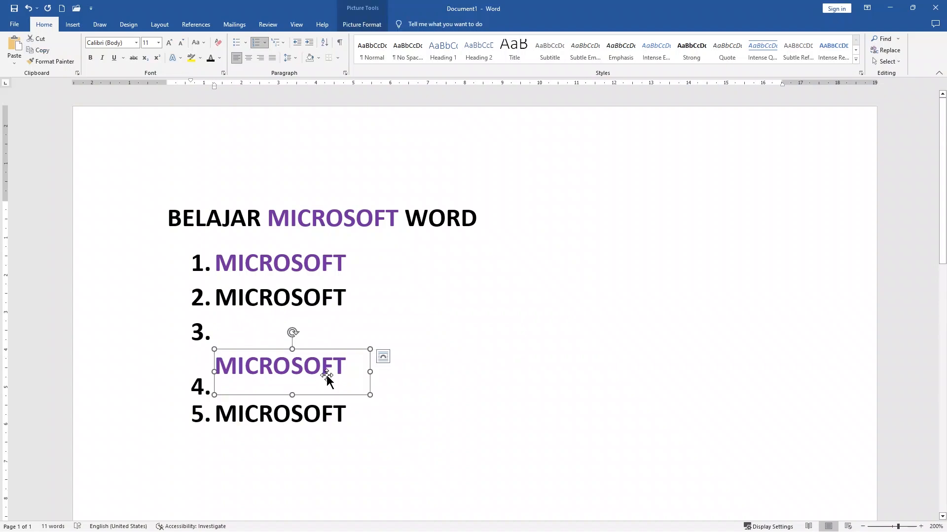
pyautogui.click(362, 24)
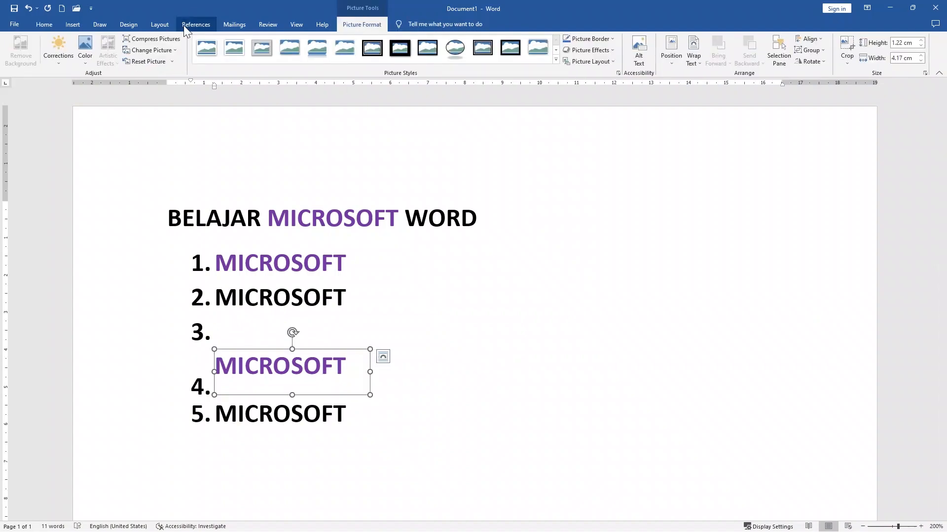
pyautogui.click(613, 41)
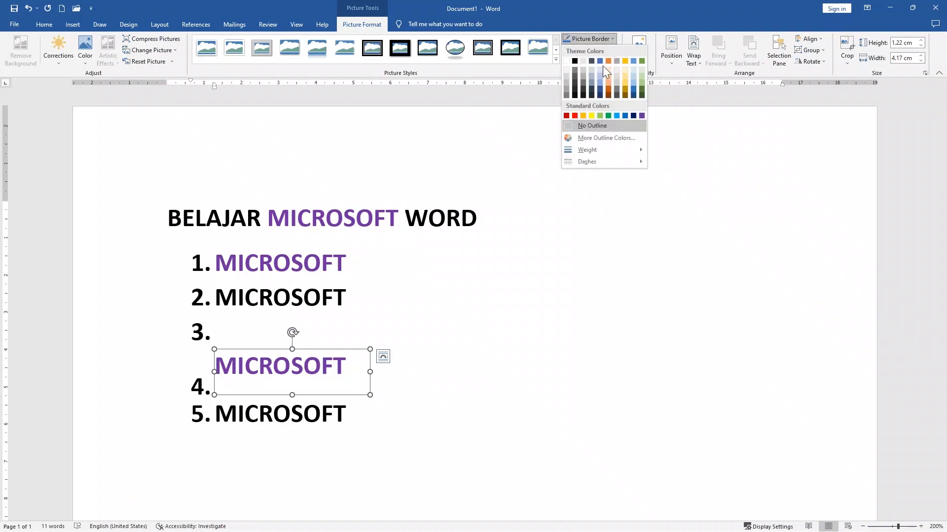
pyautogui.click(602, 117)
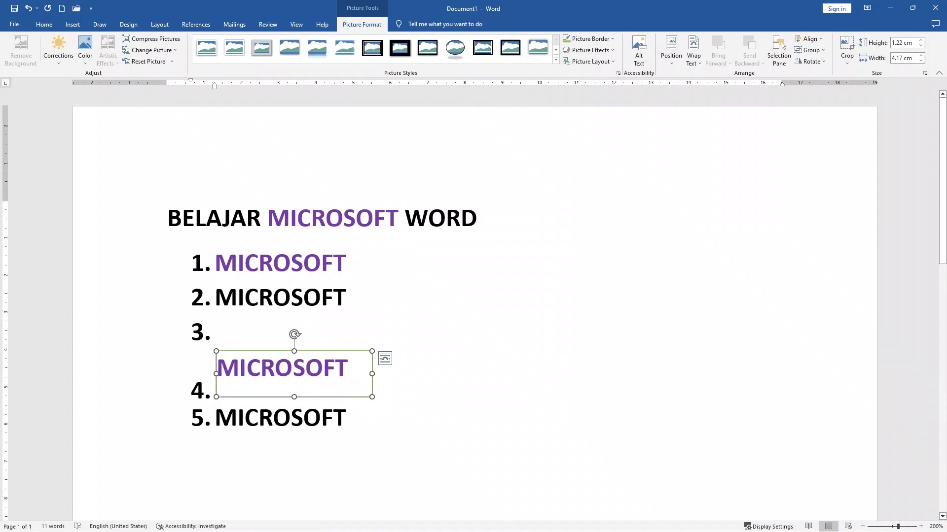
pyautogui.click(367, 418)
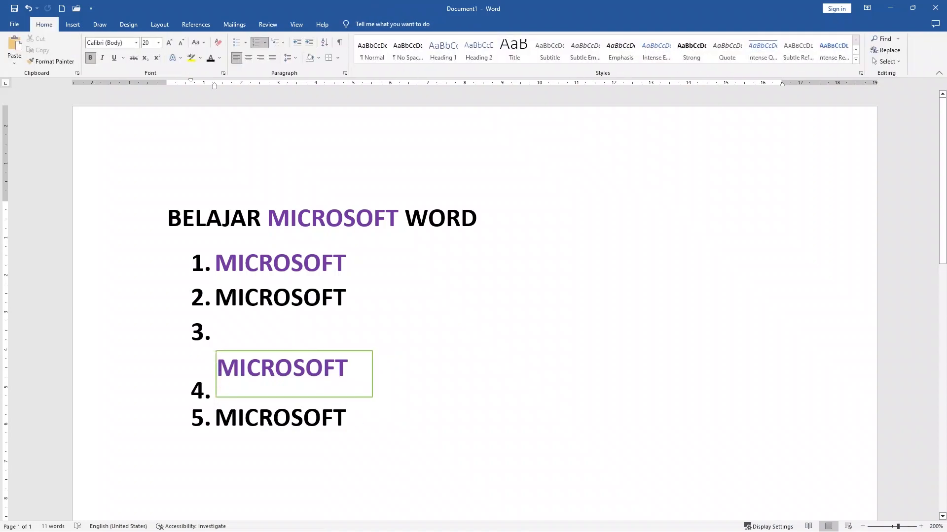
# Remove the numbering from the empty list item above the MICROSOFT picture.
pyautogui.click(201, 333)
pyautogui.click(216, 332)
pyautogui.press('BackSpace')
# Preview a Keep Text Only paste after MICROSOFT in list item 4.
pyautogui.rightClick(345, 420)
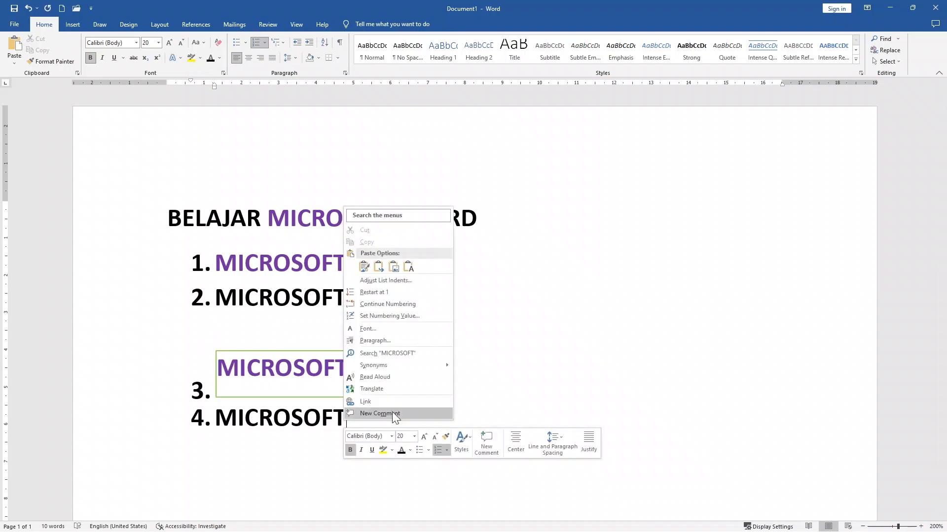
pyautogui.click(408, 269)
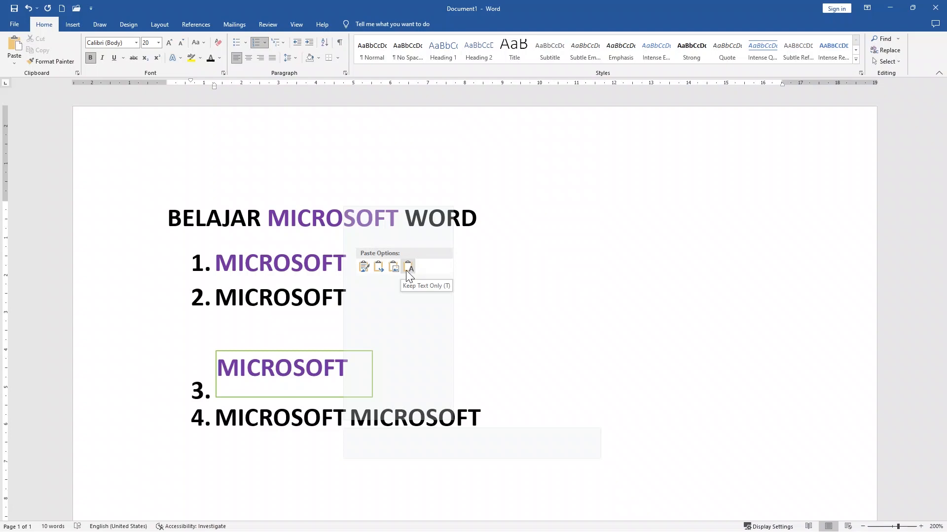
pyautogui.click(281, 421)
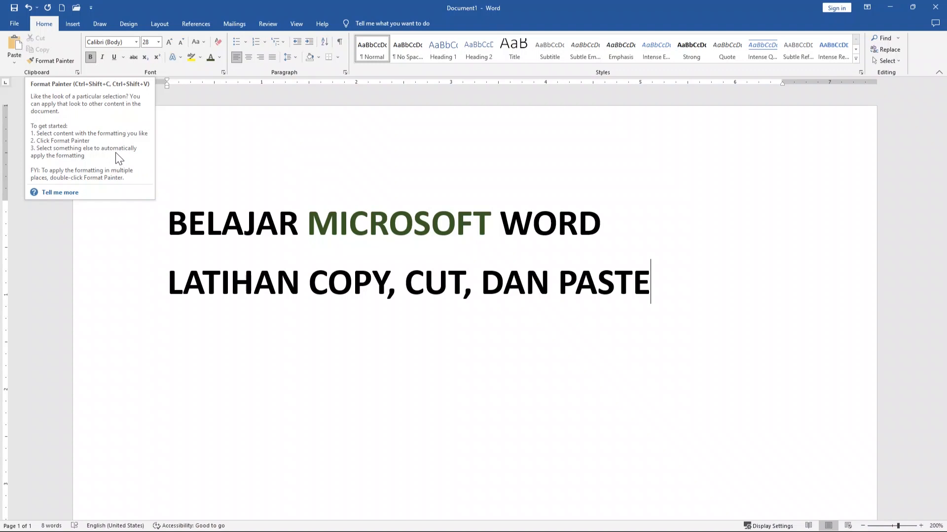
# Highlight MICROSOFT in the first line with bright green.
pyautogui.click(339, 223)
pyautogui.moveTo(307, 224); pyautogui.dragTo(492, 224)
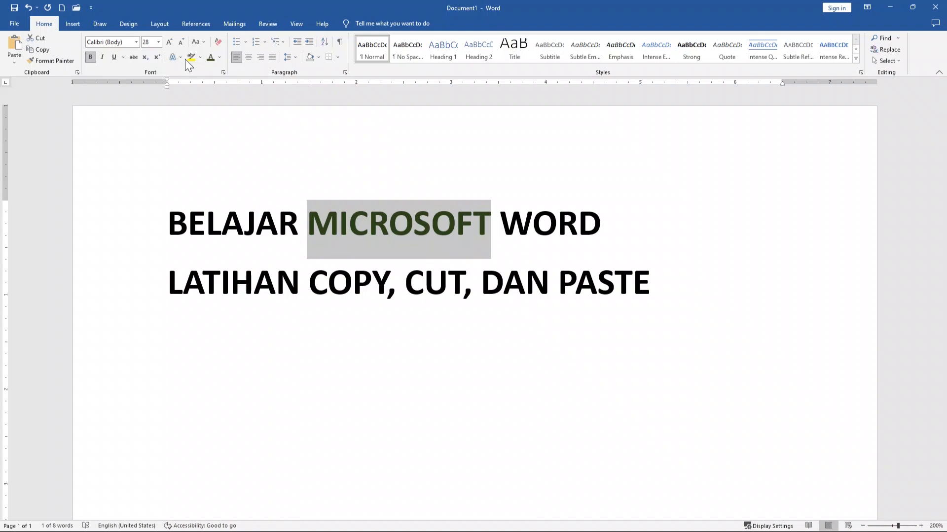
pyautogui.click(200, 58)
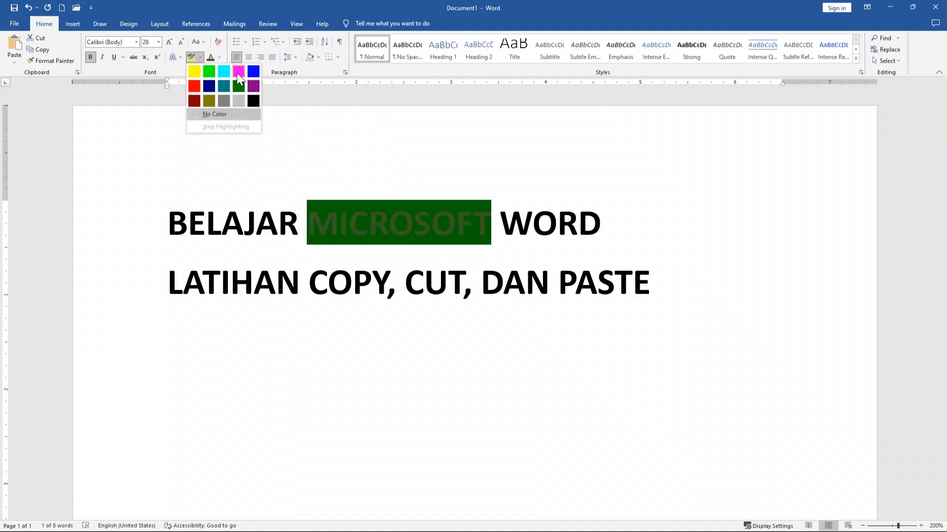
pyautogui.click(205, 73)
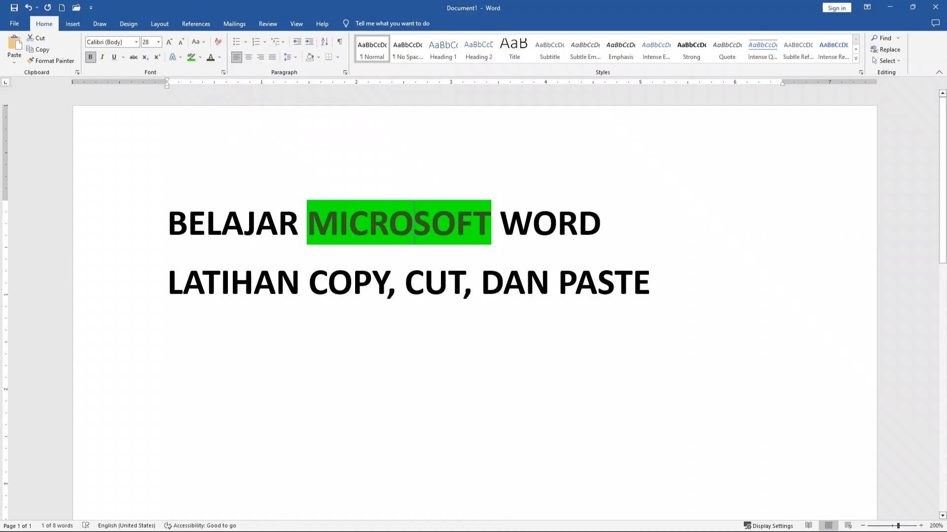
pyautogui.click(405, 282)
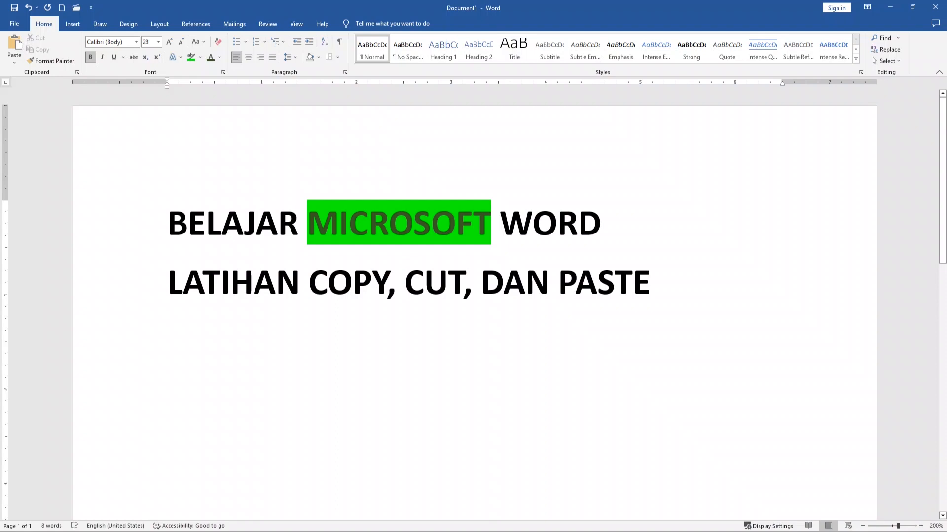
# Copy the formatting of MICROSOFT onto LATIHAN in the second line with Format Painter.
pyautogui.moveTo(308, 222); pyautogui.dragTo(491, 222)
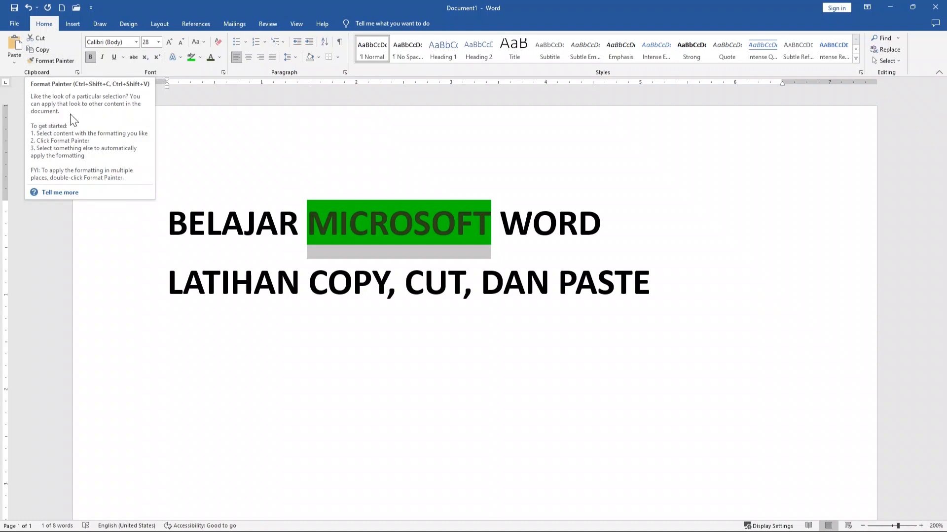
pyautogui.click(39, 62)
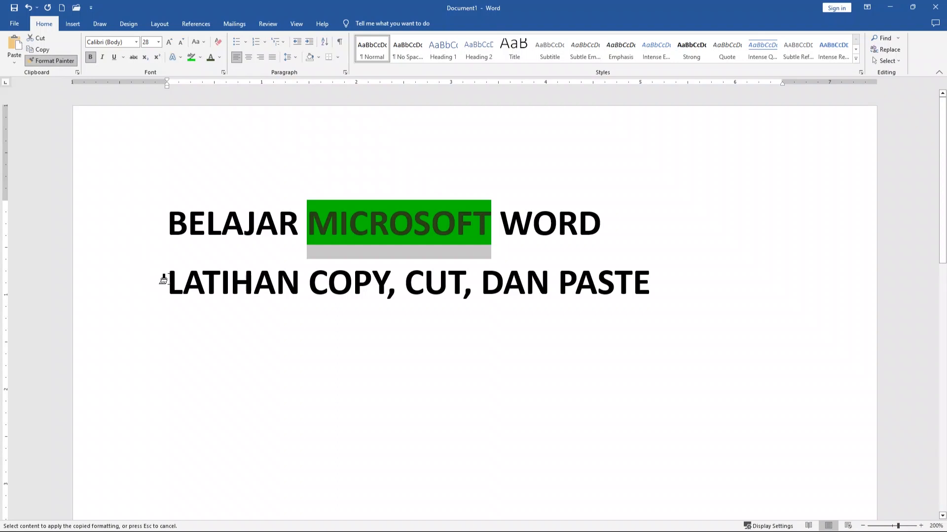
pyautogui.moveTo(164, 280); pyautogui.dragTo(306, 279)
pyautogui.click(275, 291)
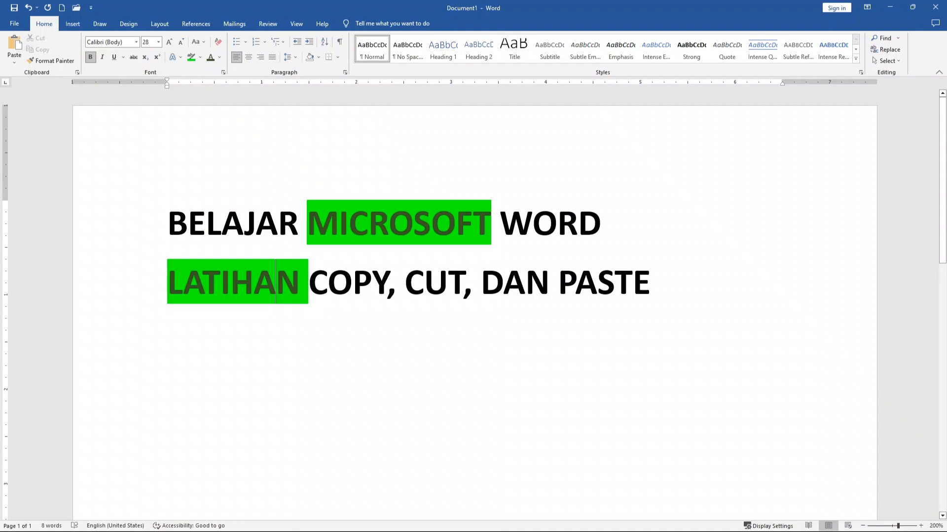
# Change the font color of BELAJAR in the first line to dark gold.
pyautogui.click(369, 224)
pyautogui.moveTo(168, 224); pyautogui.dragTo(299, 224)
pyautogui.click(219, 57)
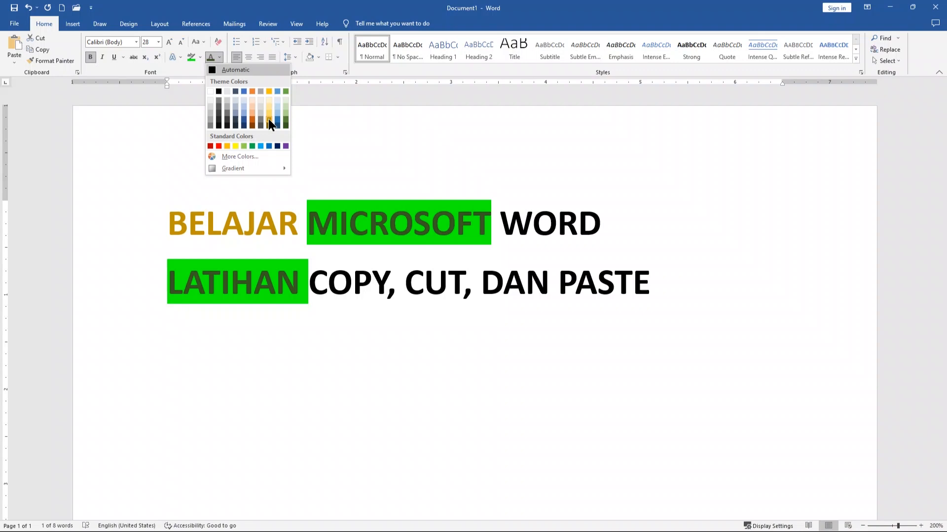
pyautogui.click(269, 119)
pyautogui.click(256, 231)
# Copy the formatting of BELAJAR onto all letters of PASTE in the second line with Format Painter.
pyautogui.moveTo(188, 224); pyautogui.dragTo(277, 224)
pyautogui.moveTo(167, 224); pyautogui.dragTo(306, 224)
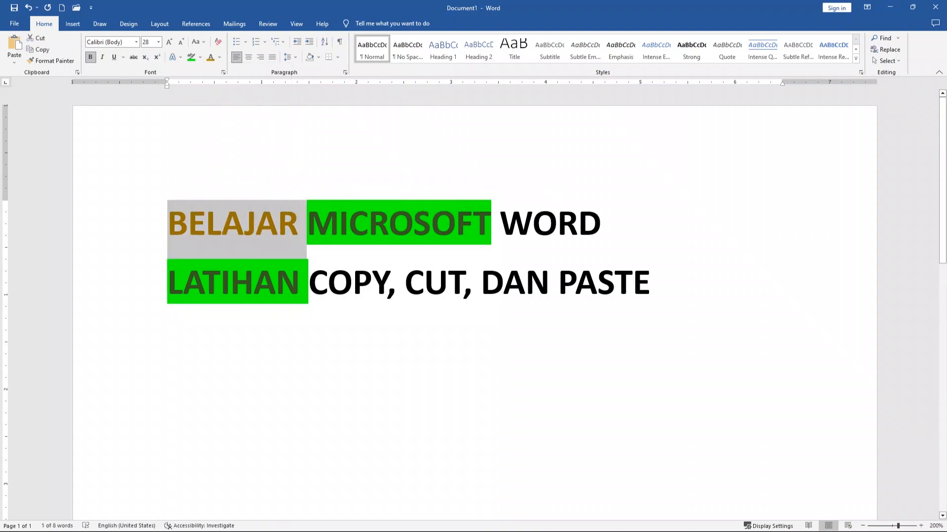
pyautogui.click(36, 64)
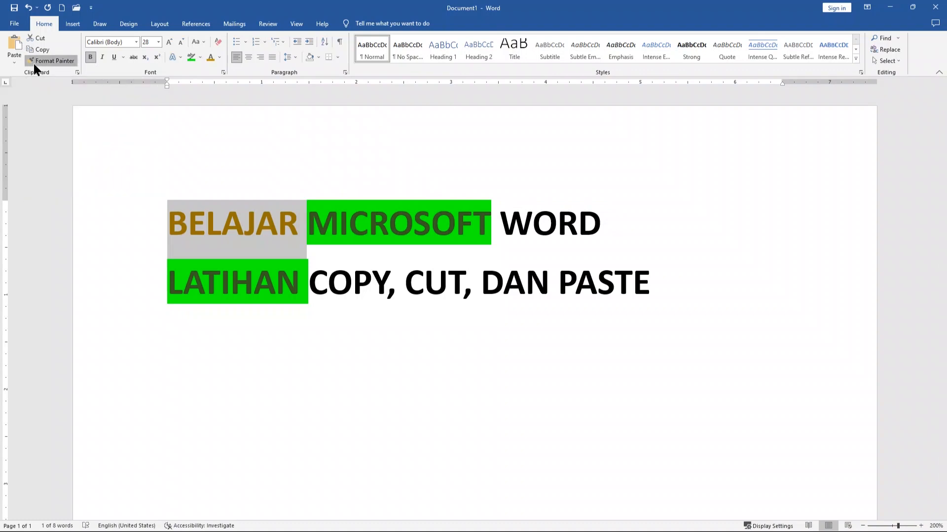
pyautogui.moveTo(575, 282); pyautogui.dragTo(650, 283)
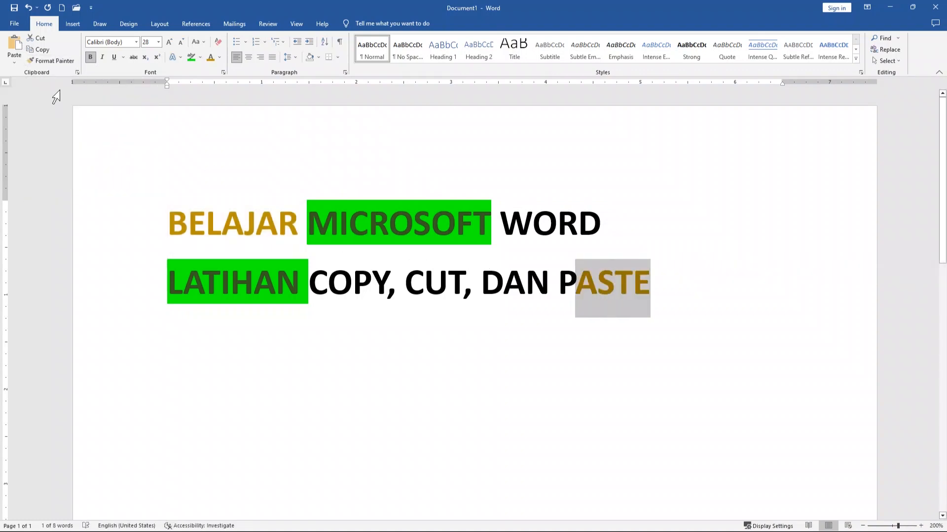
pyautogui.click(52, 62)
pyautogui.moveTo(565, 282); pyautogui.dragTo(563, 285)
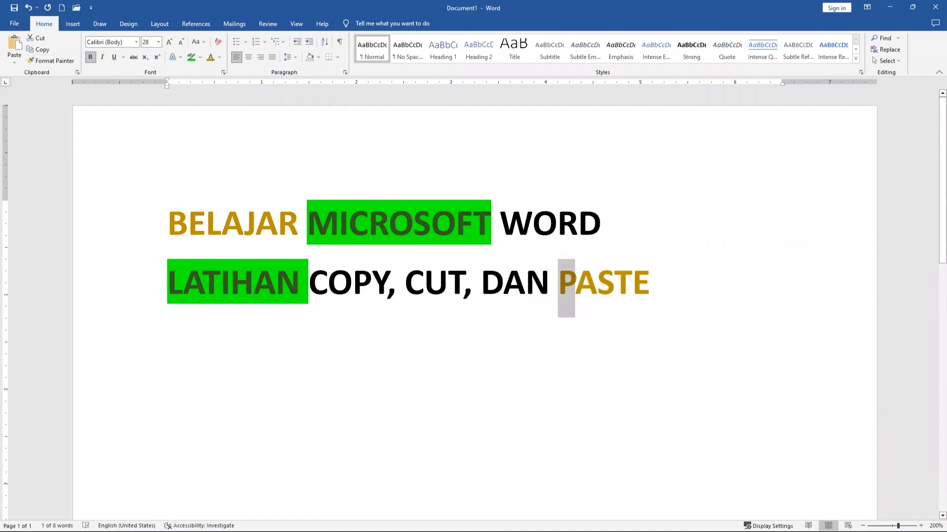
pyautogui.click(597, 283)
pyautogui.moveTo(503, 282); pyautogui.dragTo(481, 283)
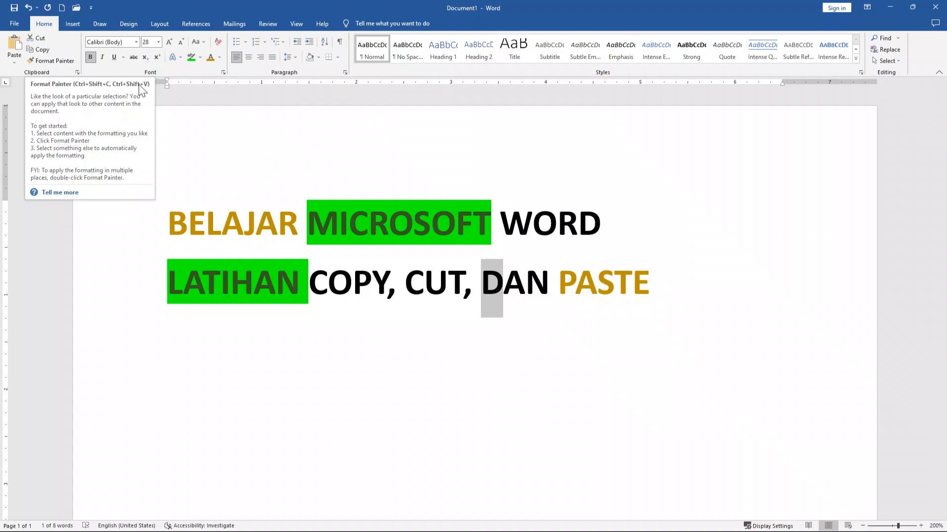
# Highlight WORD in the first line with red and keep the word selected.
pyautogui.click(533, 222)
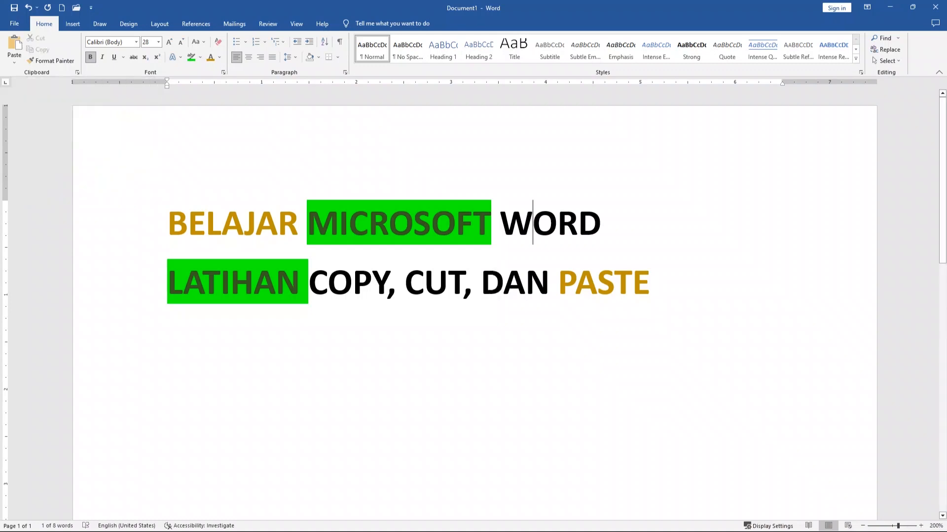
pyautogui.moveTo(499, 223); pyautogui.dragTo(601, 224)
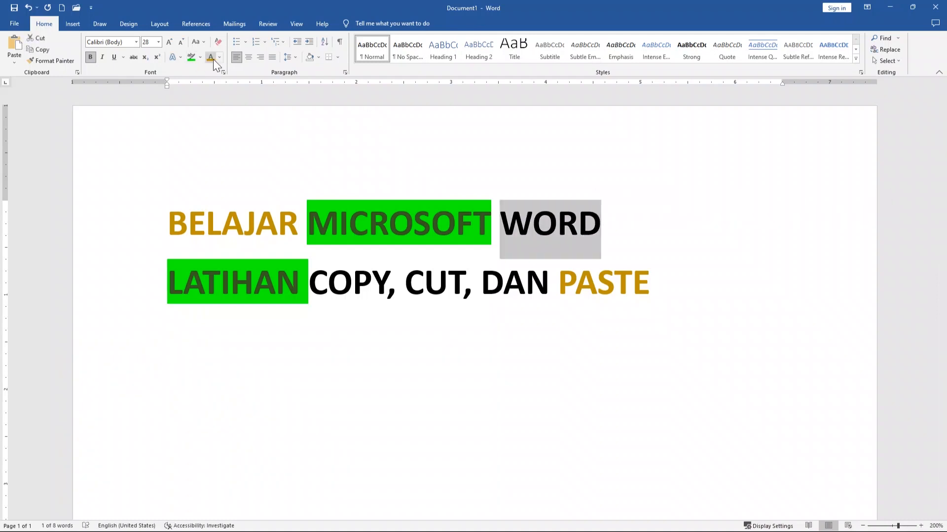
pyautogui.click(200, 58)
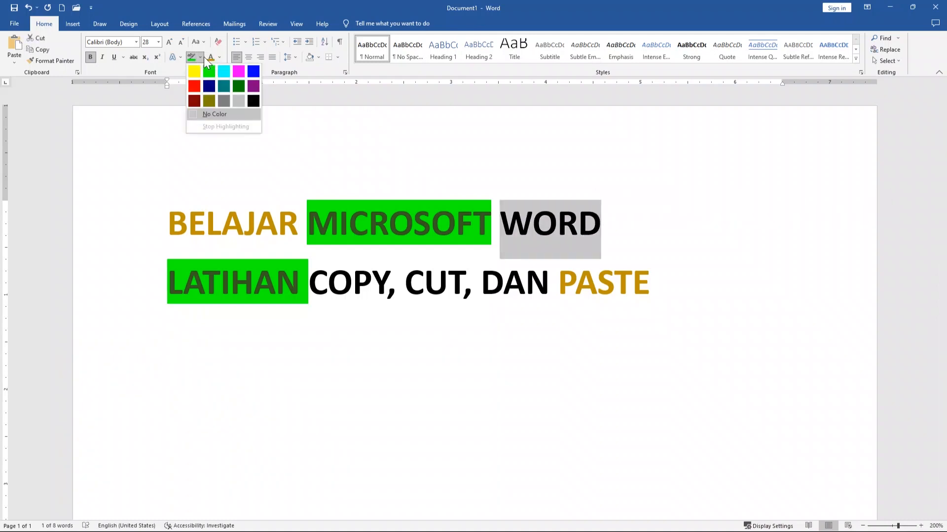
pyautogui.click(194, 89)
pyautogui.moveTo(601, 224); pyautogui.dragTo(506, 218)
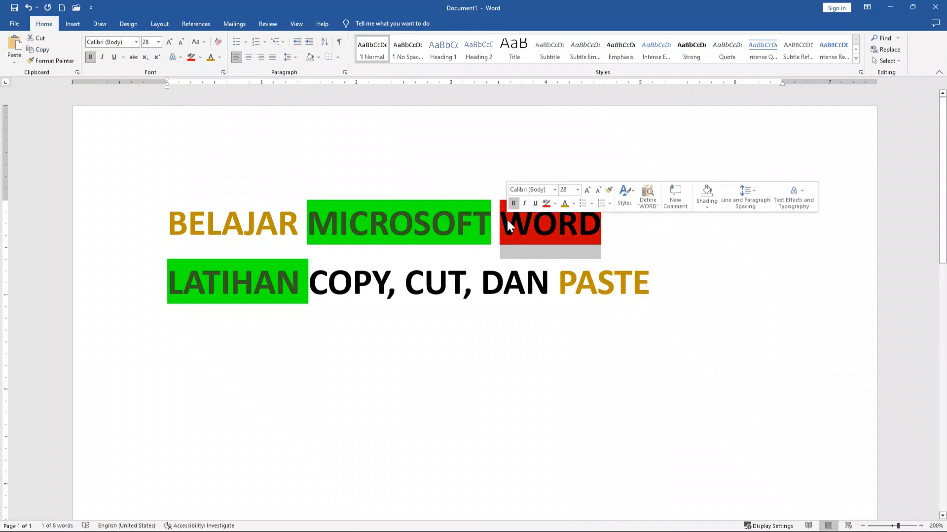
# Bring up the On-Screen Keyboard with capitals turned off and copy only the formatting of the selected WORD in the first line.
pyautogui.hotkey('ctrl', 'shift', 'c')
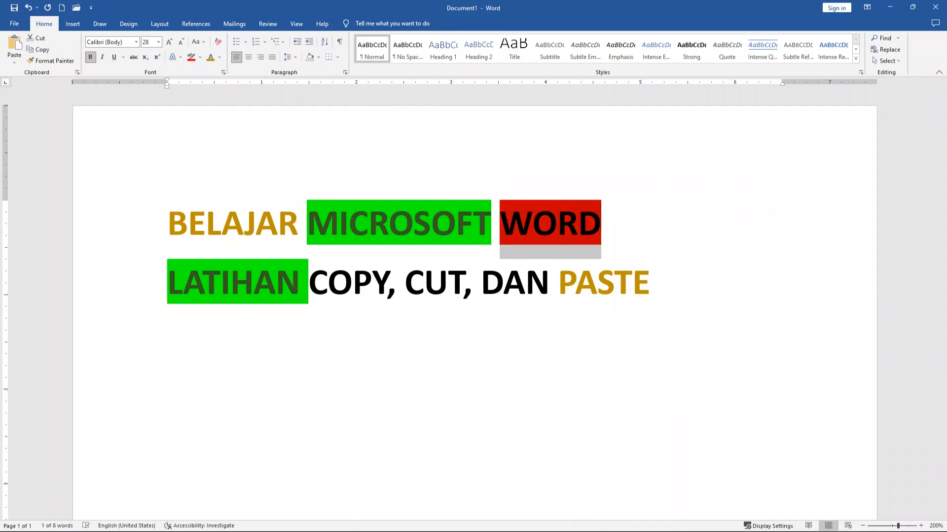
pyautogui.click(30, 531)
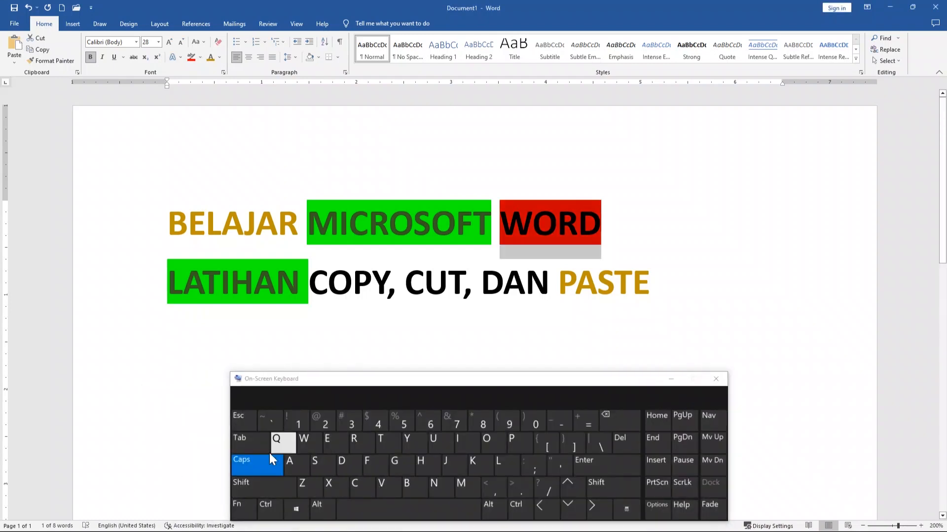
pyautogui.click(267, 459)
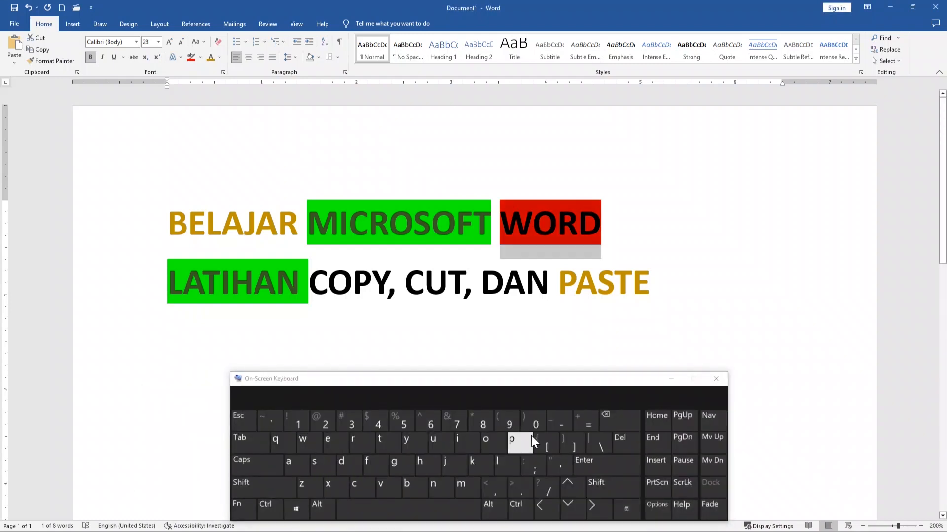
pyautogui.press('ctrl')
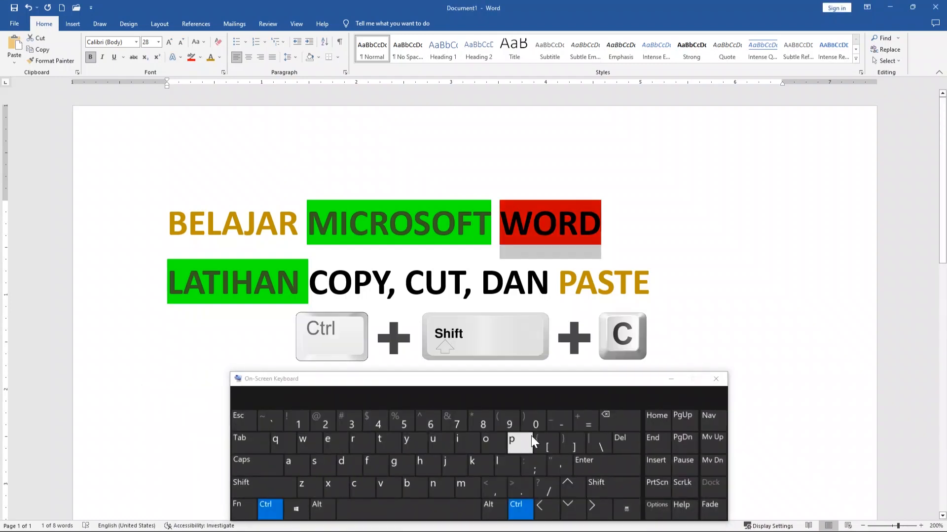
pyautogui.press('ctrl')
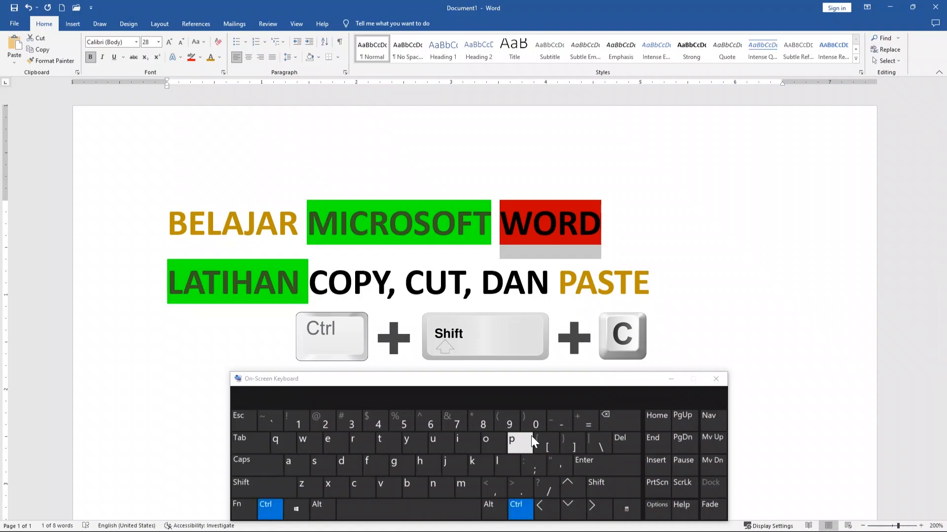
pyautogui.press('shift')
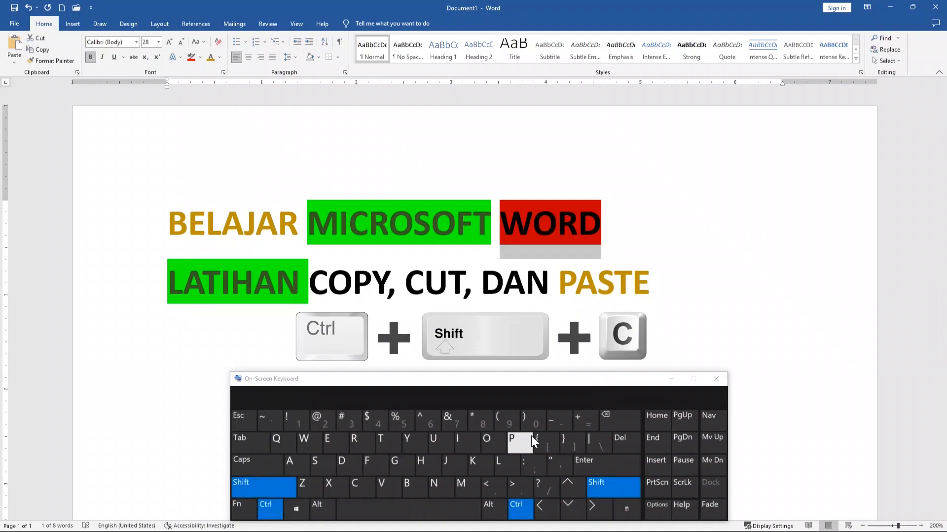
pyautogui.click(368, 487)
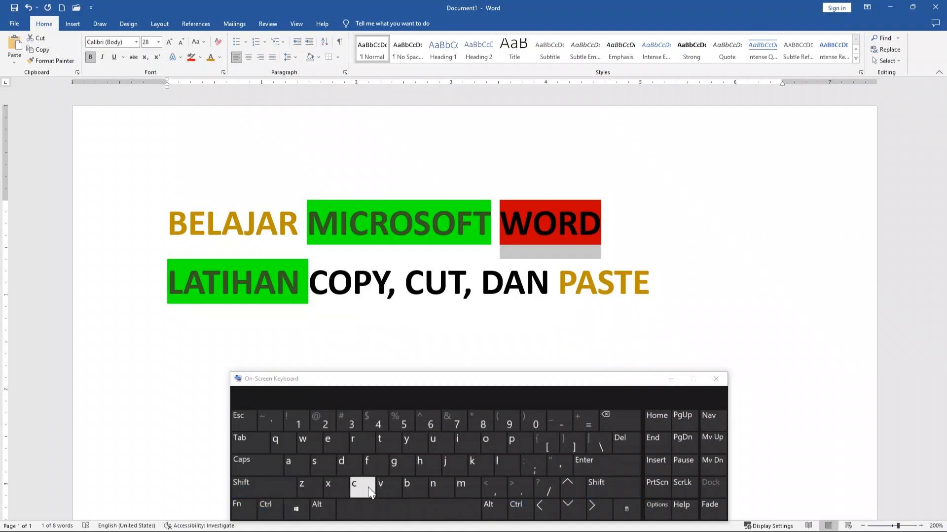
# Select CUT in the second line and paste the copied red-highlight formatting of WORD onto it.
pyautogui.click(449, 286)
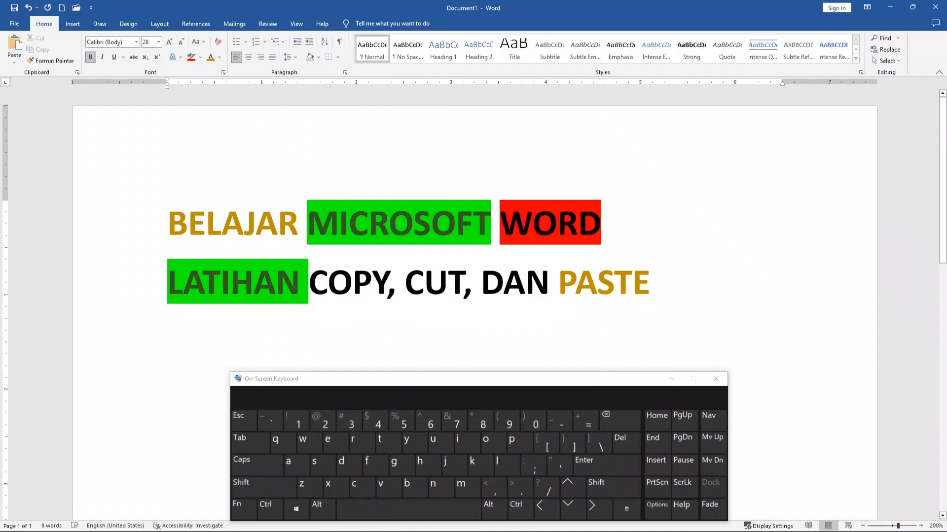
pyautogui.moveTo(448, 286); pyautogui.dragTo(406, 286)
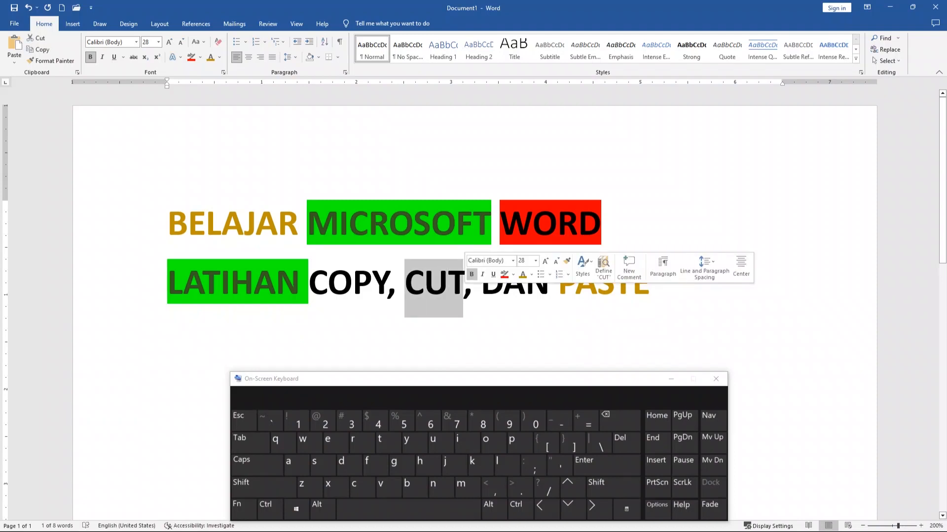
pyautogui.press('ctrl')
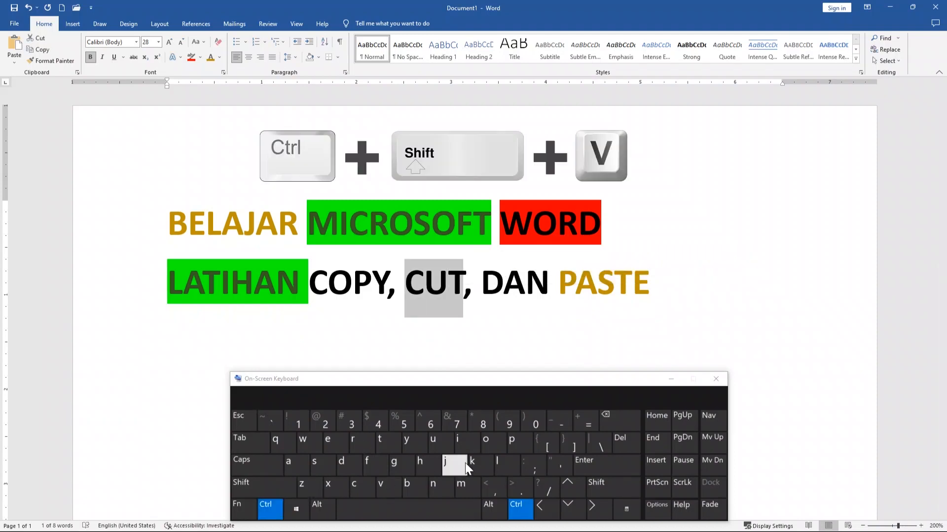
pyautogui.press('shift')
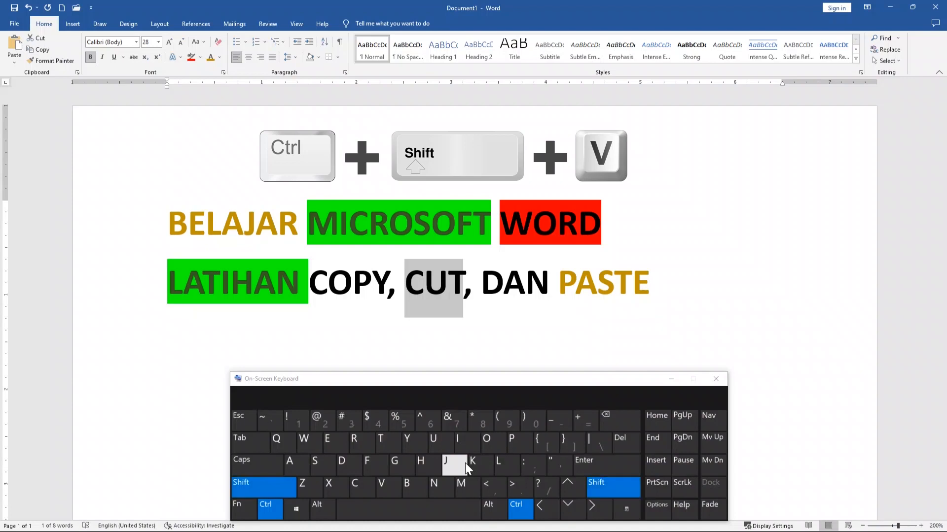
pyautogui.click(394, 480)
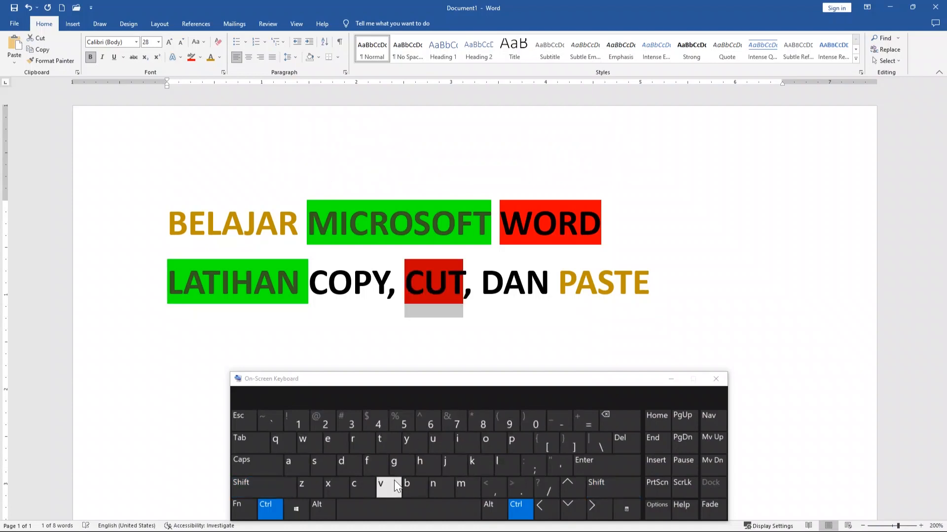